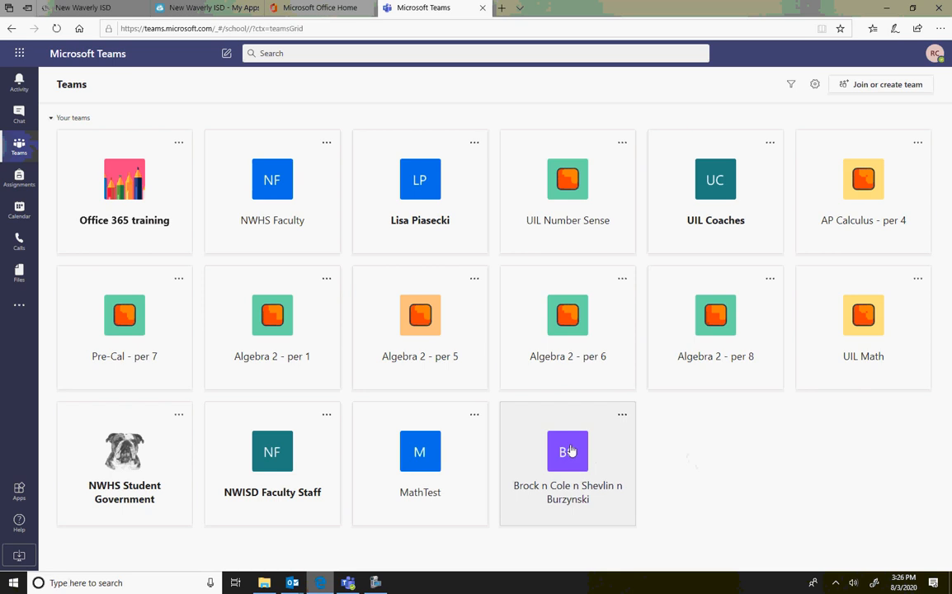
- Open the Class Notebook of the last class team and expand the Content Library in the notebook's navigation
{"action": "left_click", "coordinate": [569, 452]}
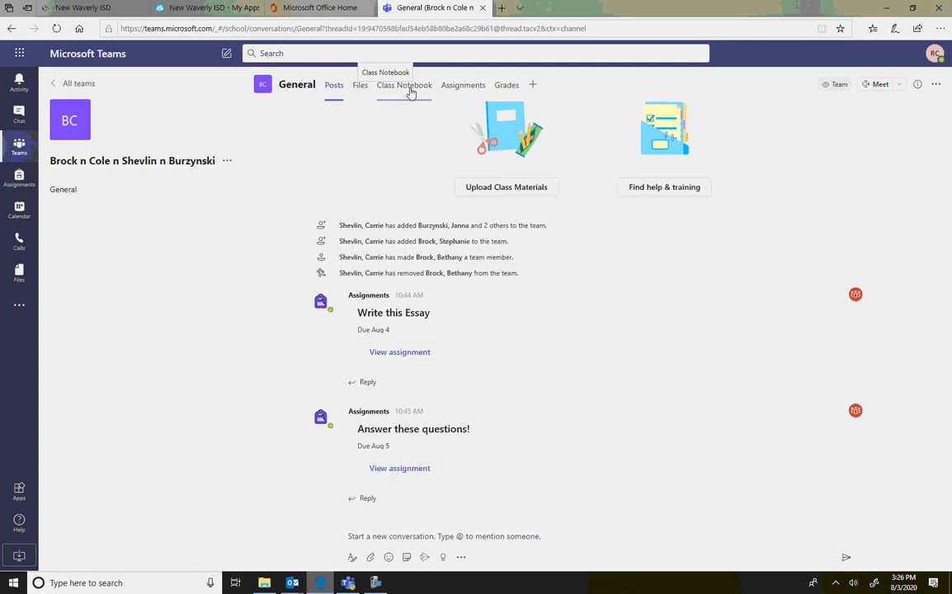
{"action": "left_click", "coordinate": [411, 92]}
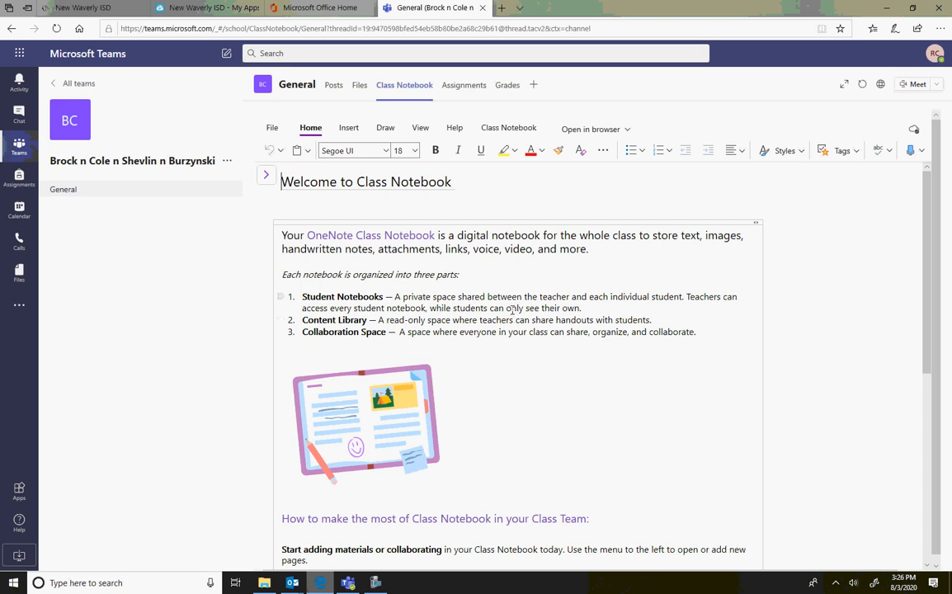
{"action": "left_click", "coordinate": [268, 178]}
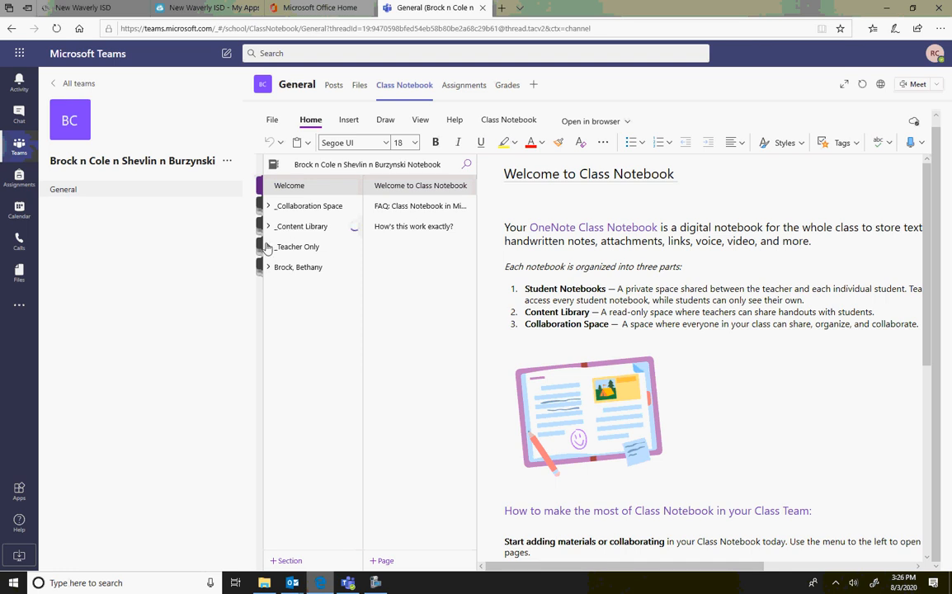
{"action": "left_click", "coordinate": [268, 226]}
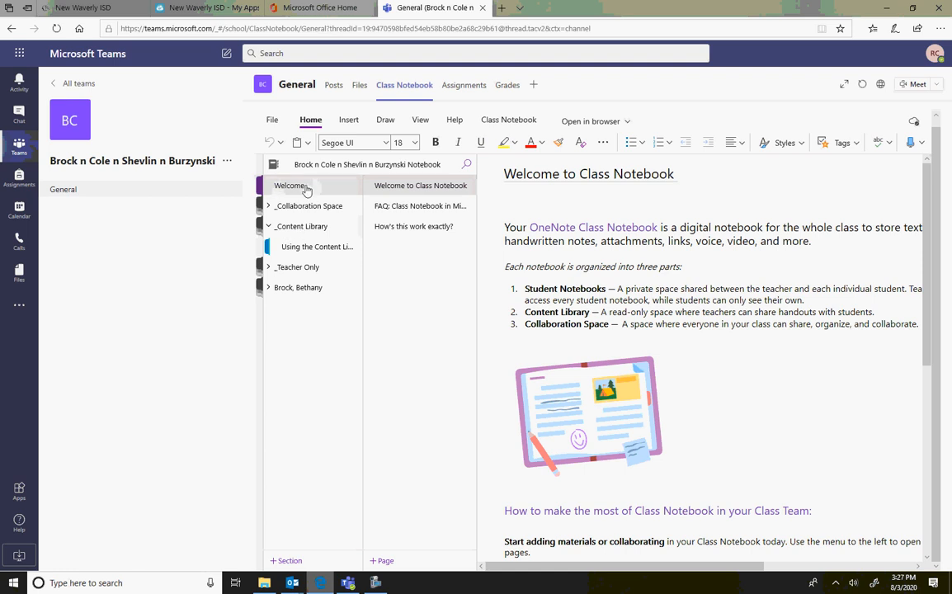
- Try adding a top-level section named "notes" to the notebook, and permanently delete that section
{"action": "left_click", "coordinate": [291, 561]}
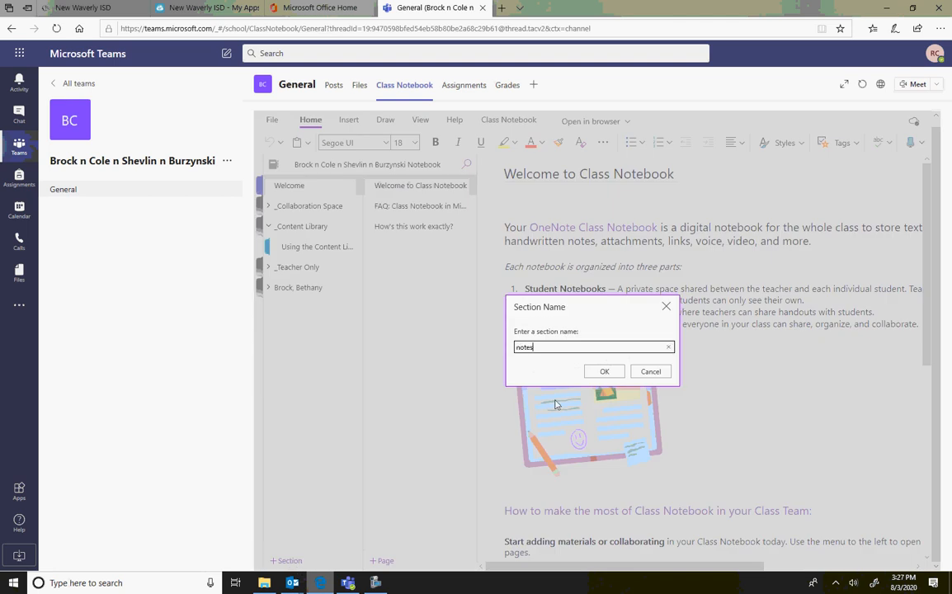
{"action": "left_click", "coordinate": [602, 372]}
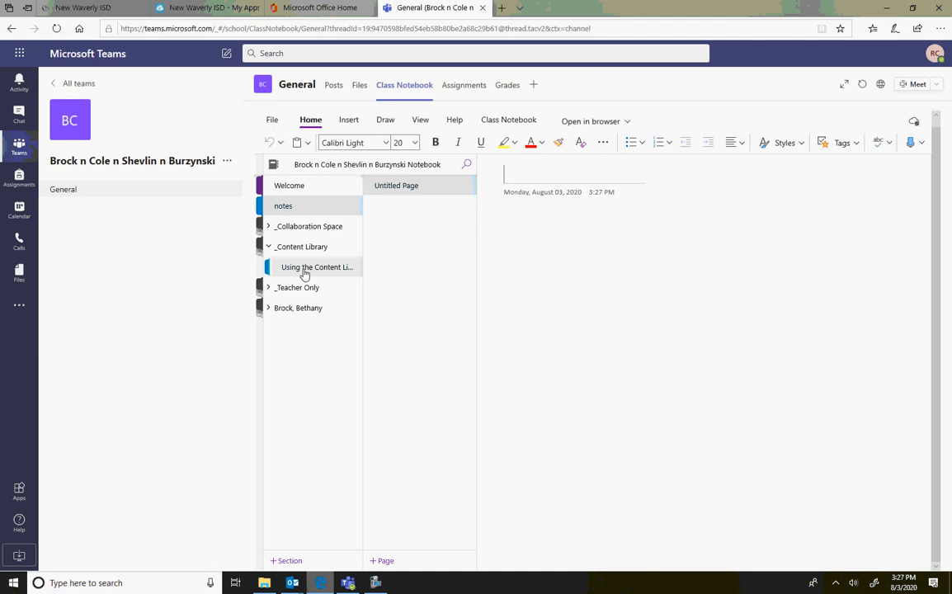
{"action": "right_click", "coordinate": [290, 209]}
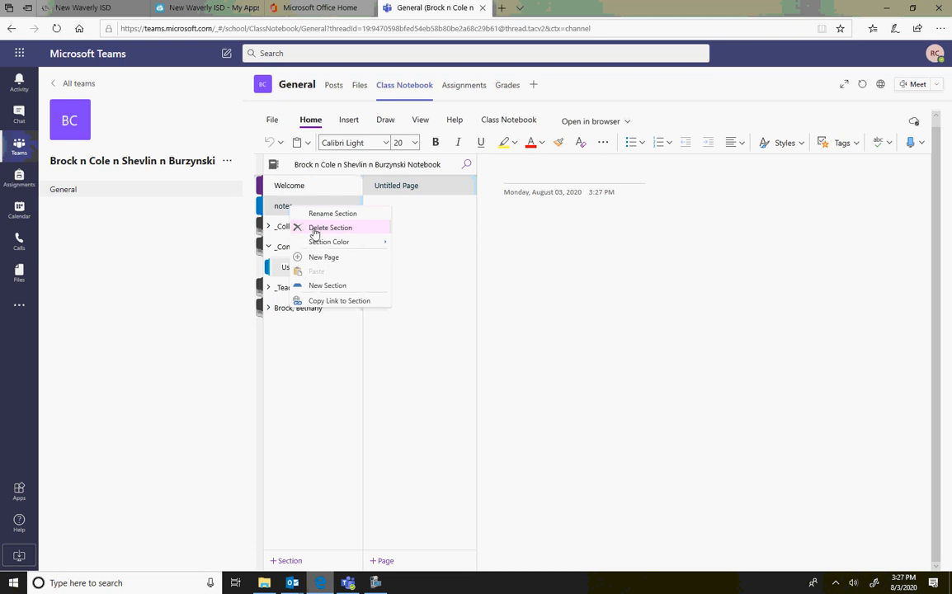
{"action": "left_click", "coordinate": [313, 227]}
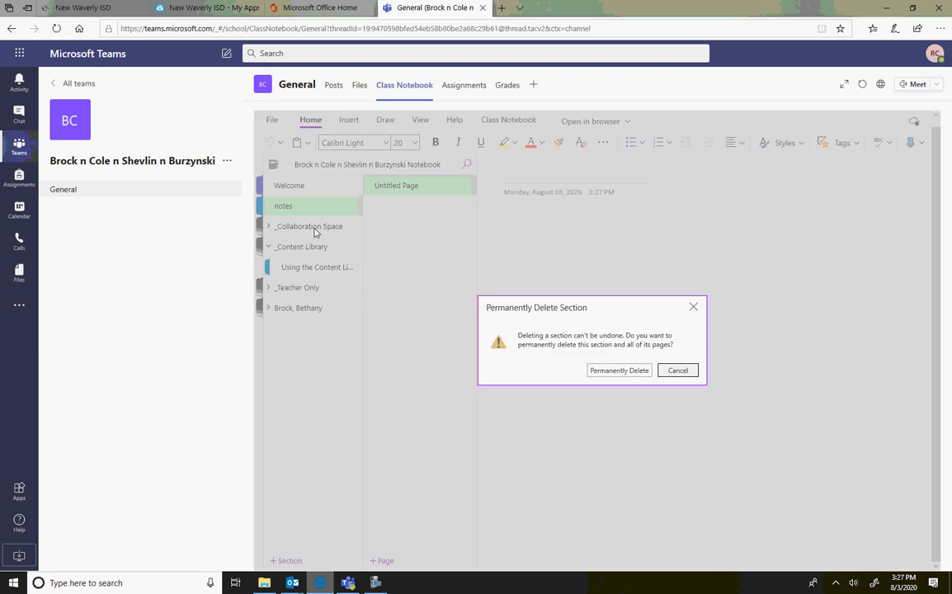
{"action": "left_click", "coordinate": [619, 371]}
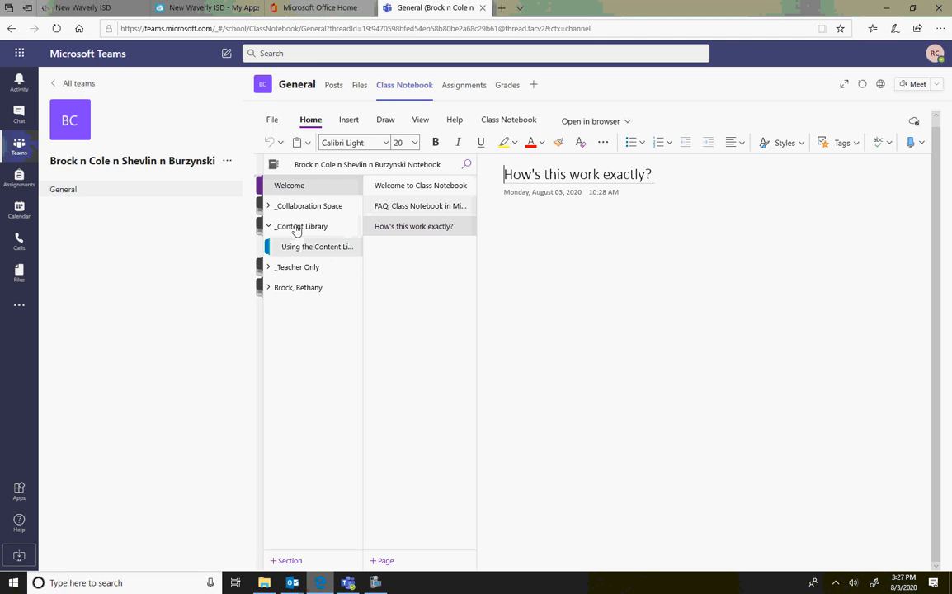
- Add a section named "notes" inside the Content Library and title its first page "Lesson 1- attachment"
{"action": "left_click", "coordinate": [294, 252]}
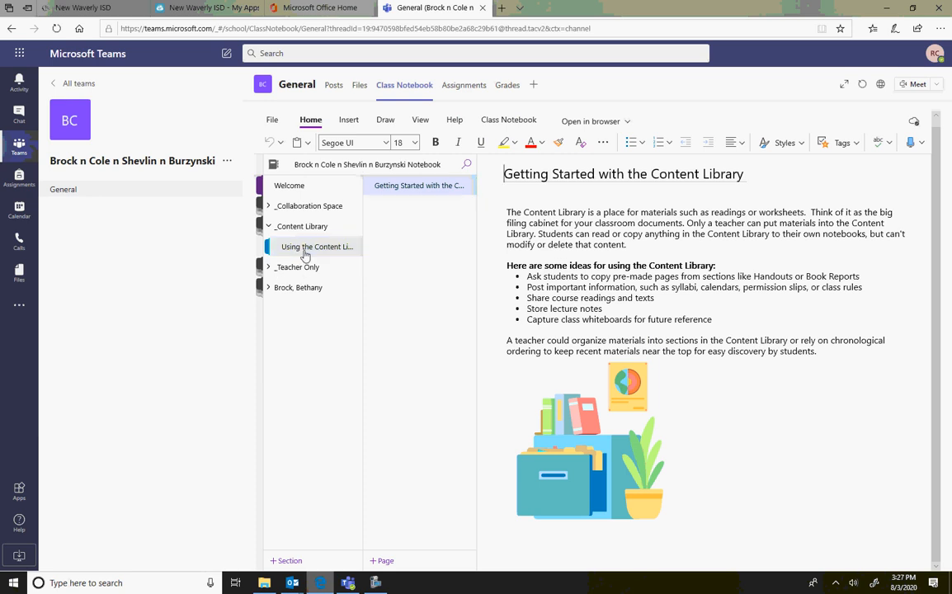
{"action": "left_click", "coordinate": [287, 561]}
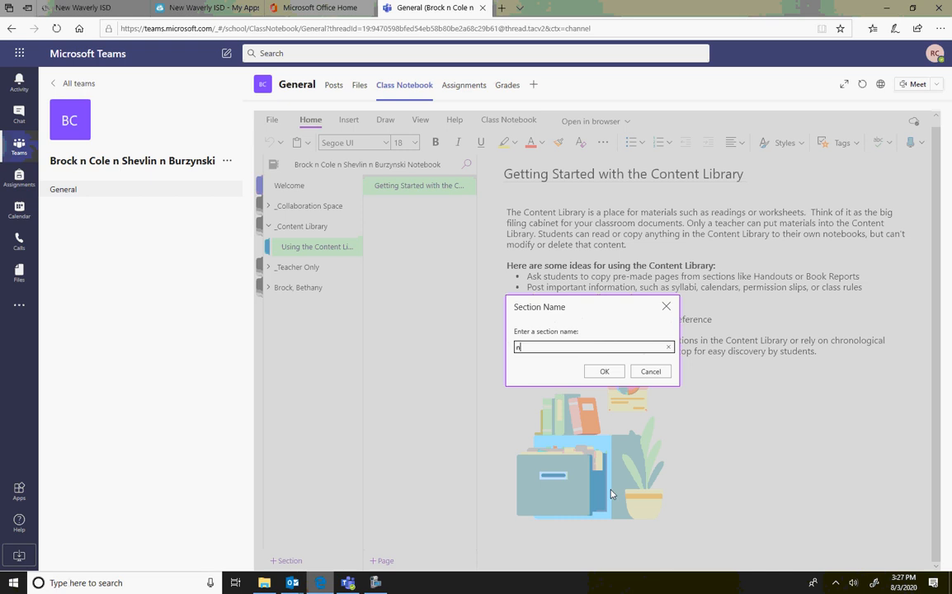
{"action": "type", "text": "notes"}
{"action": "left_click", "coordinate": [607, 371]}
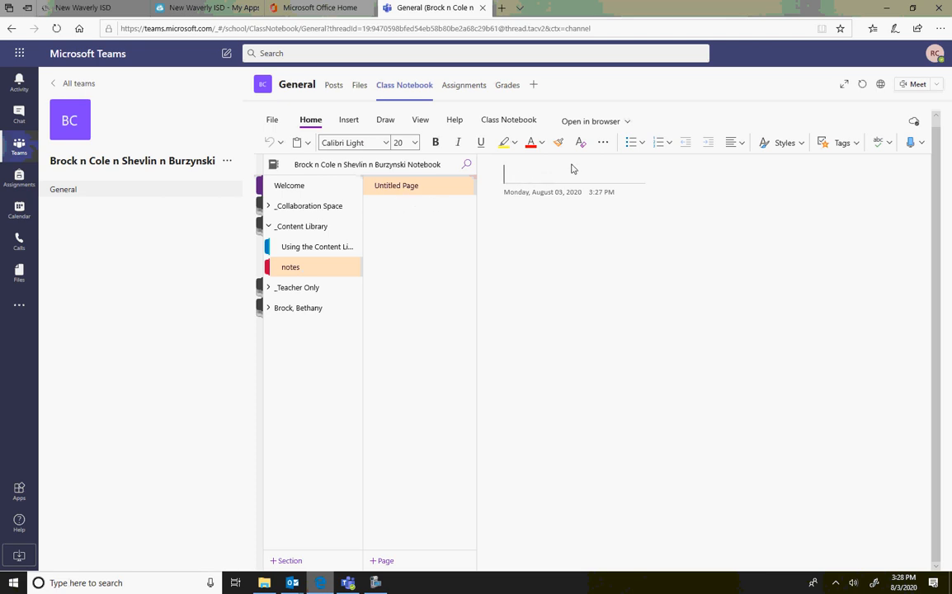
{"action": "type", "text": "lesso"}
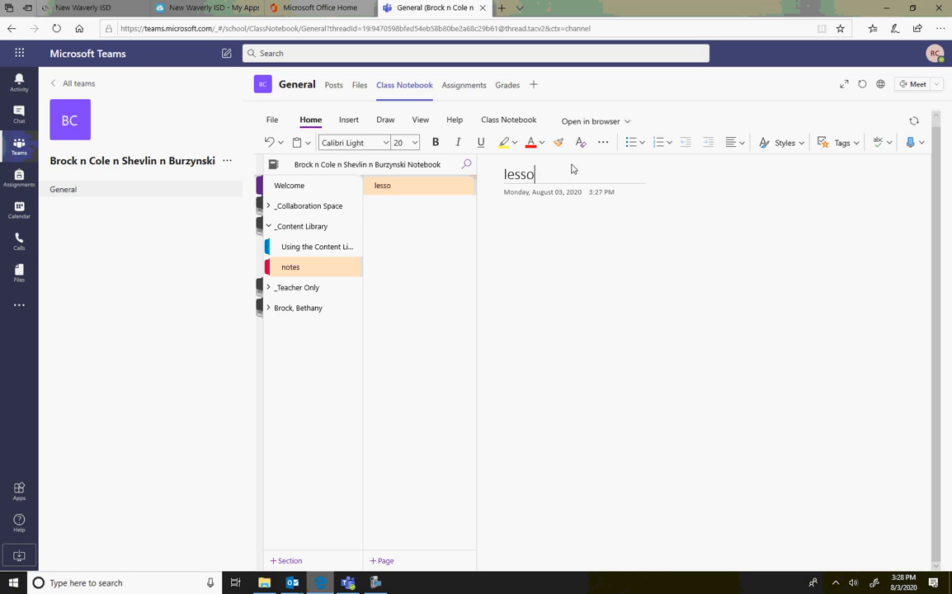
{"action": "type", "text": "n 1 - attachment"}
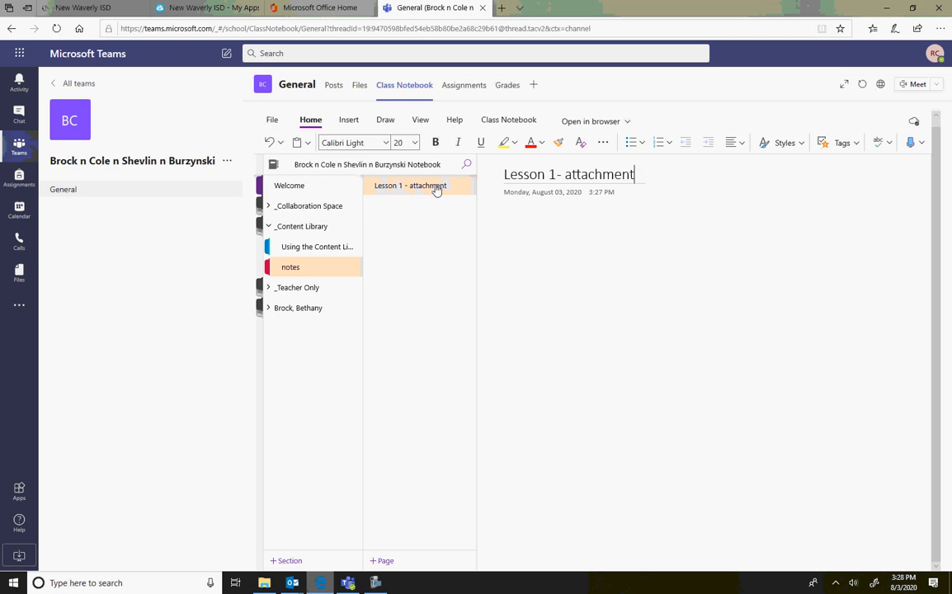
- Insert the PDF "Lesson 01 - Ch 1.1 - work" from the A2_Notes folder as an attachment in the page body
{"action": "left_click", "coordinate": [619, 245]}
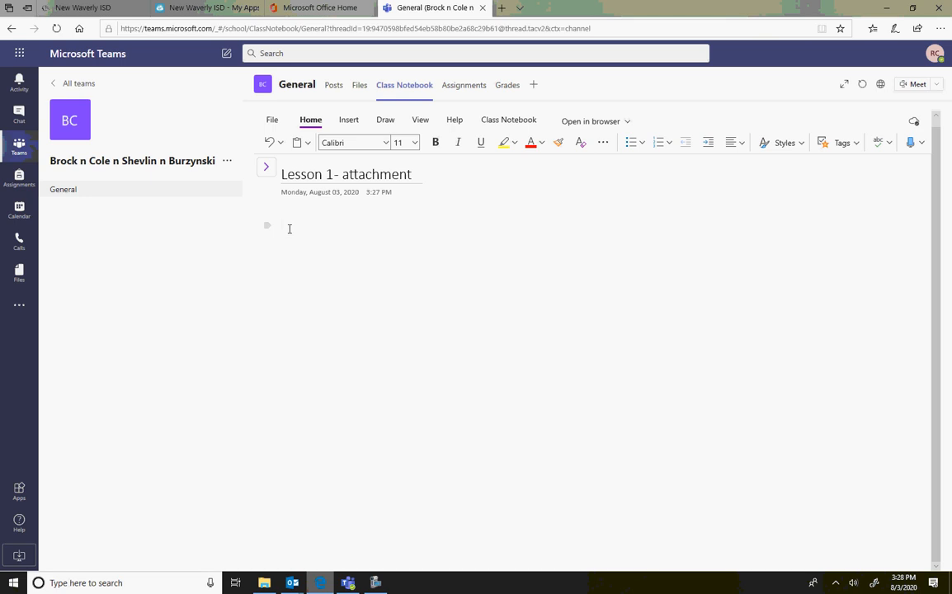
{"action": "left_click", "coordinate": [350, 121]}
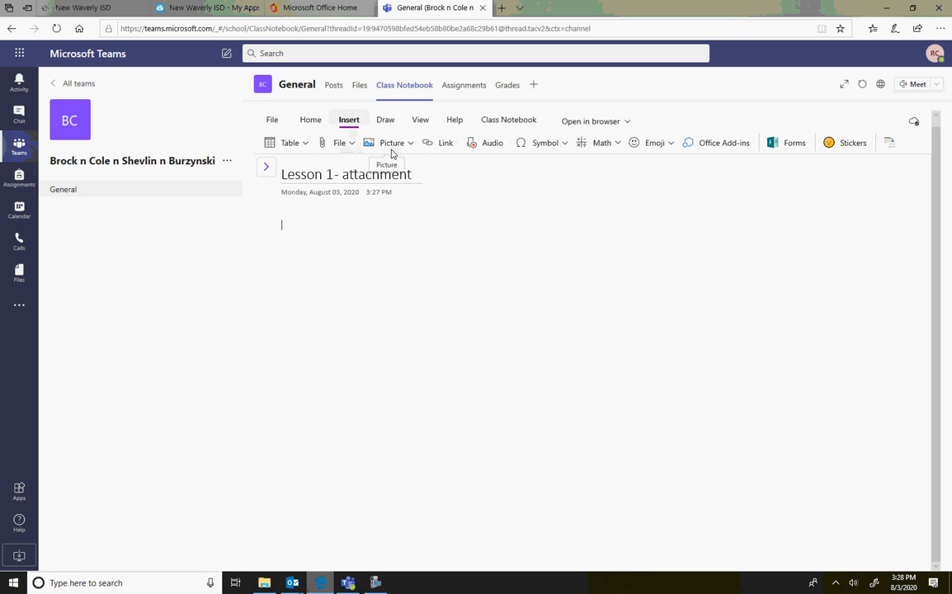
{"action": "left_click", "coordinate": [344, 145]}
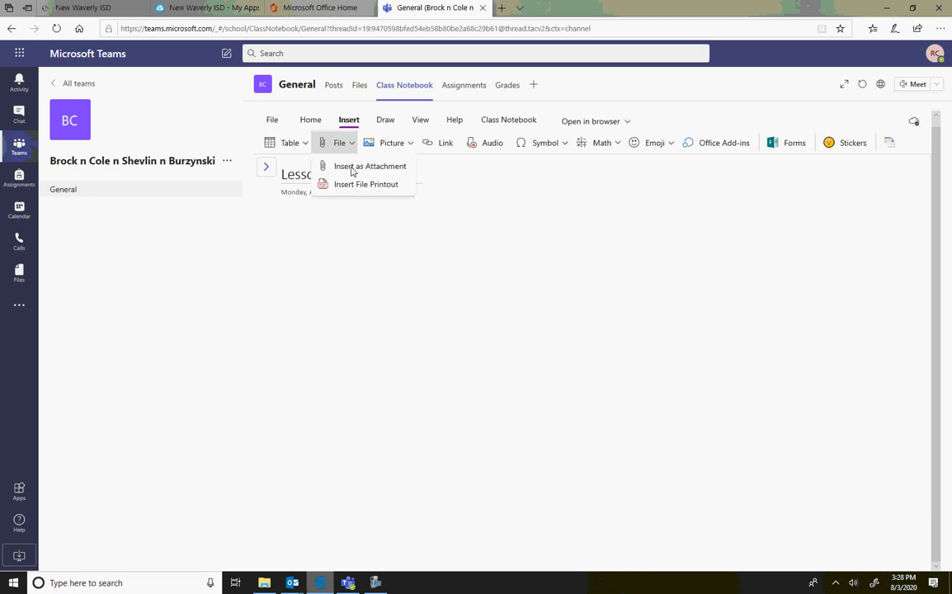
{"action": "left_click", "coordinate": [369, 170]}
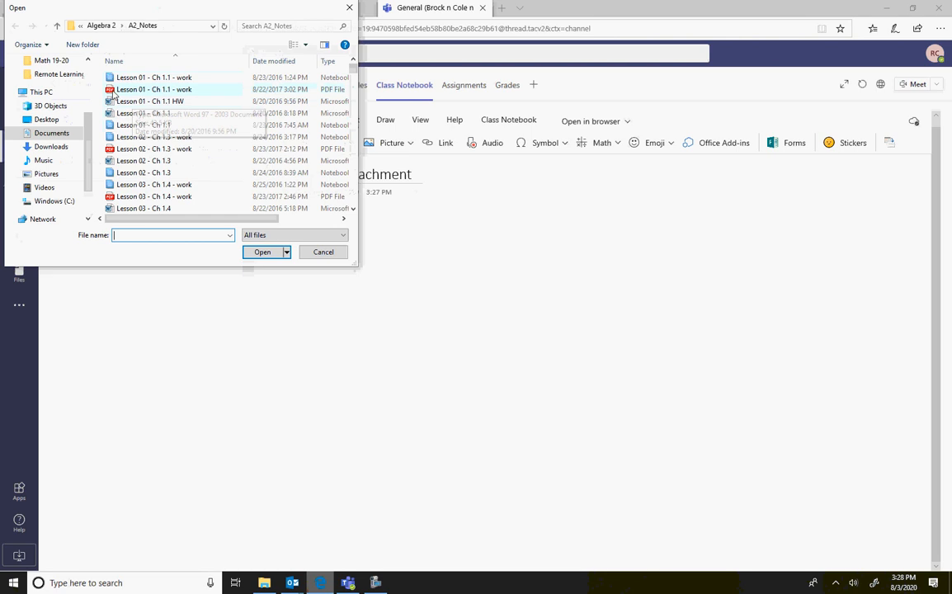
{"action": "left_click", "coordinate": [145, 91]}
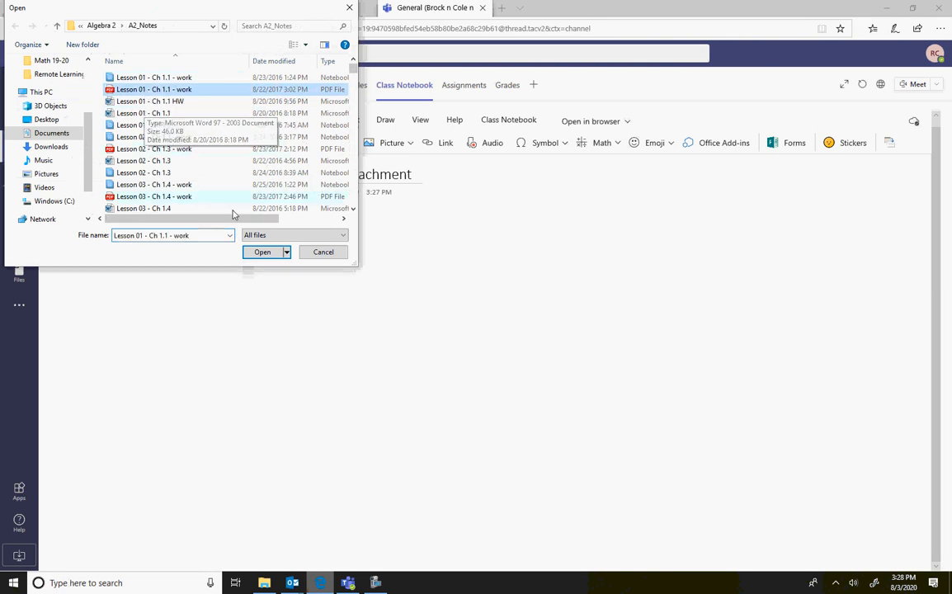
{"action": "left_click", "coordinate": [262, 253]}
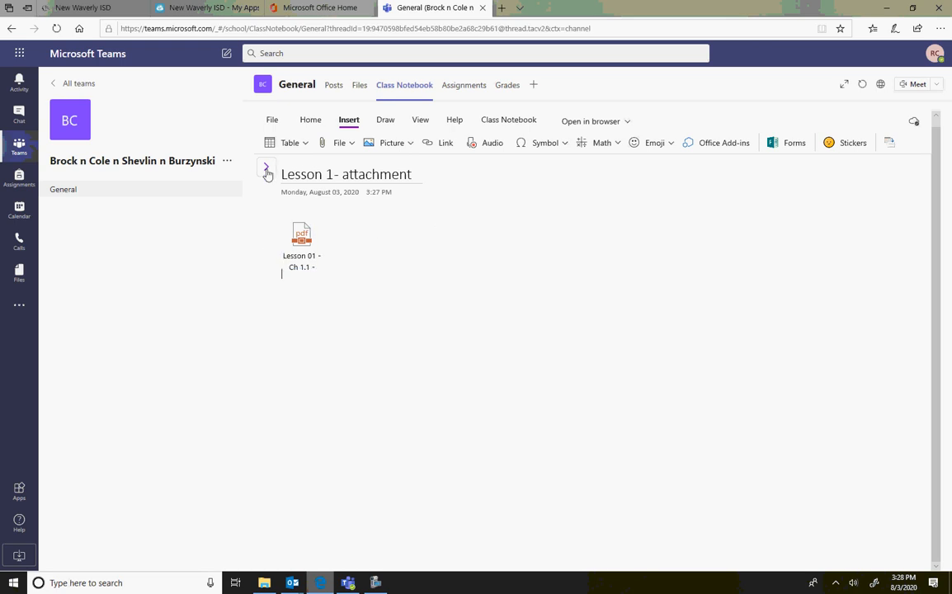
- Add a second page to the notes section and title it "Lesson 1-"
{"action": "left_click", "coordinate": [268, 172]}
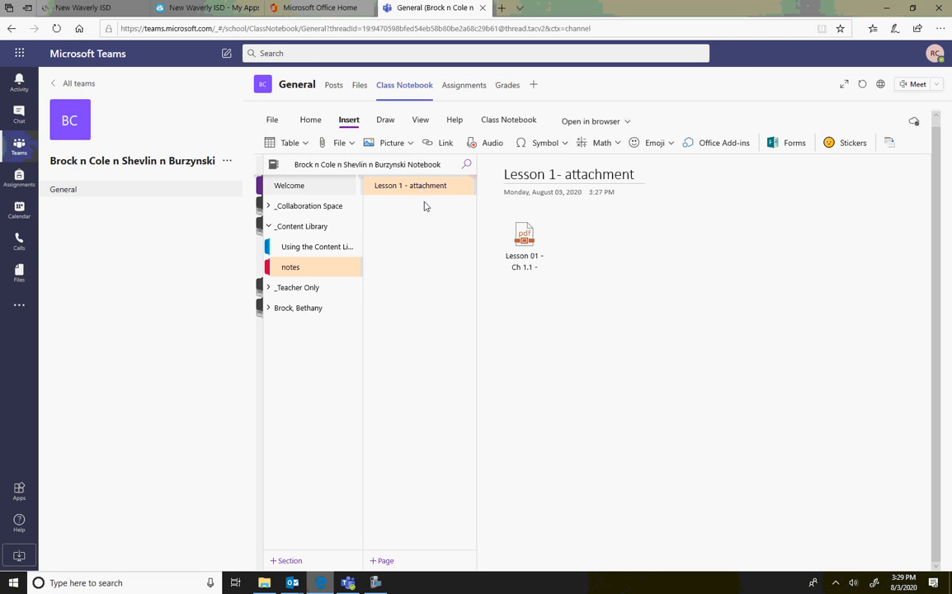
{"action": "left_click", "coordinate": [385, 562]}
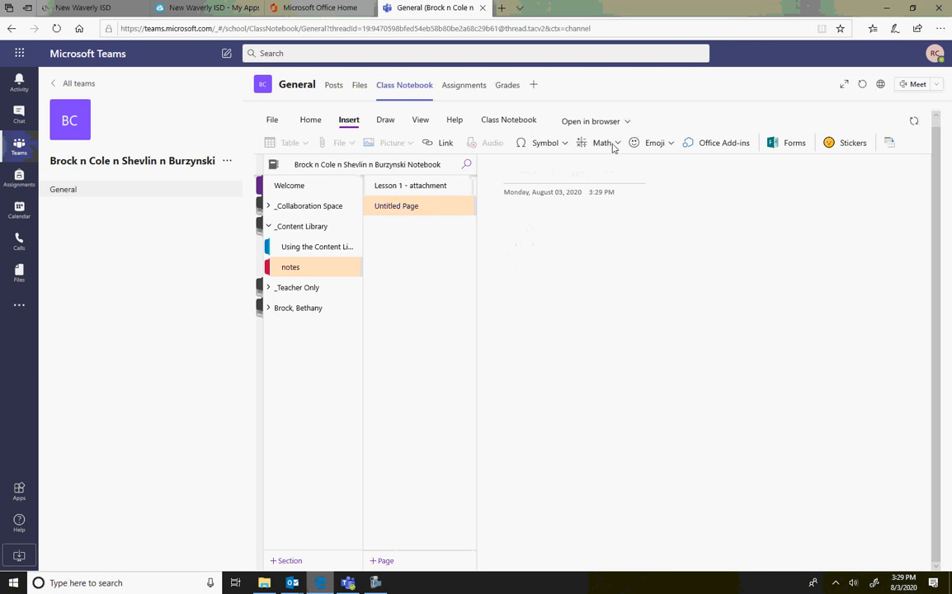
{"action": "type", "text": "Lesson "}
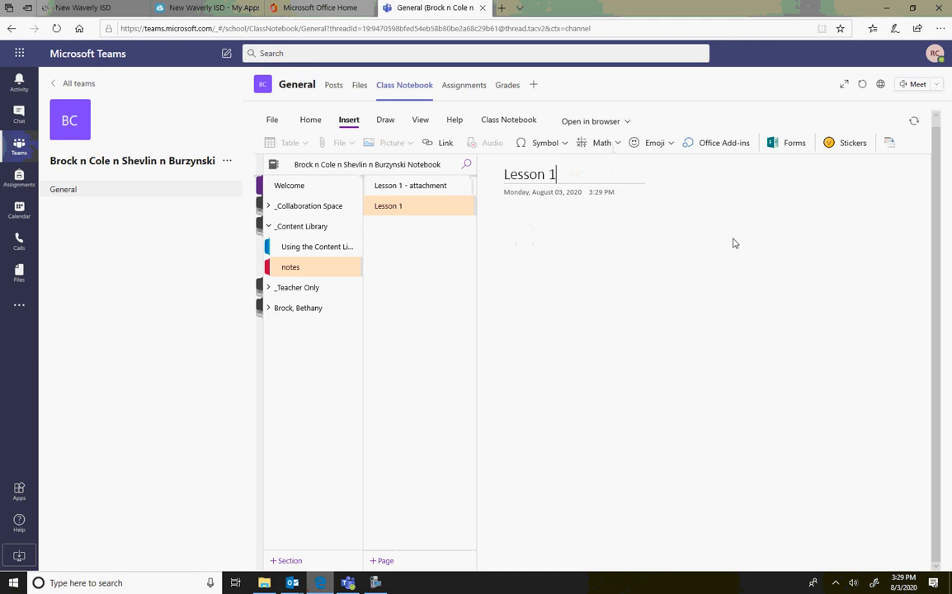
{"action": "type", "text": "1 -"}
{"action": "left_click", "coordinate": [602, 230]}
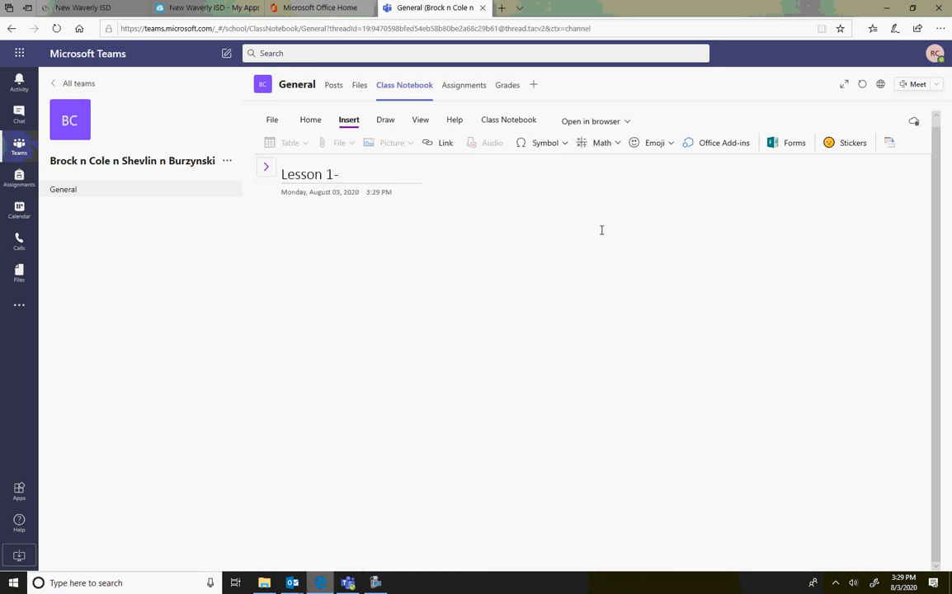
{"action": "left_click", "coordinate": [279, 228]}
{"action": "left_click", "coordinate": [342, 146]}
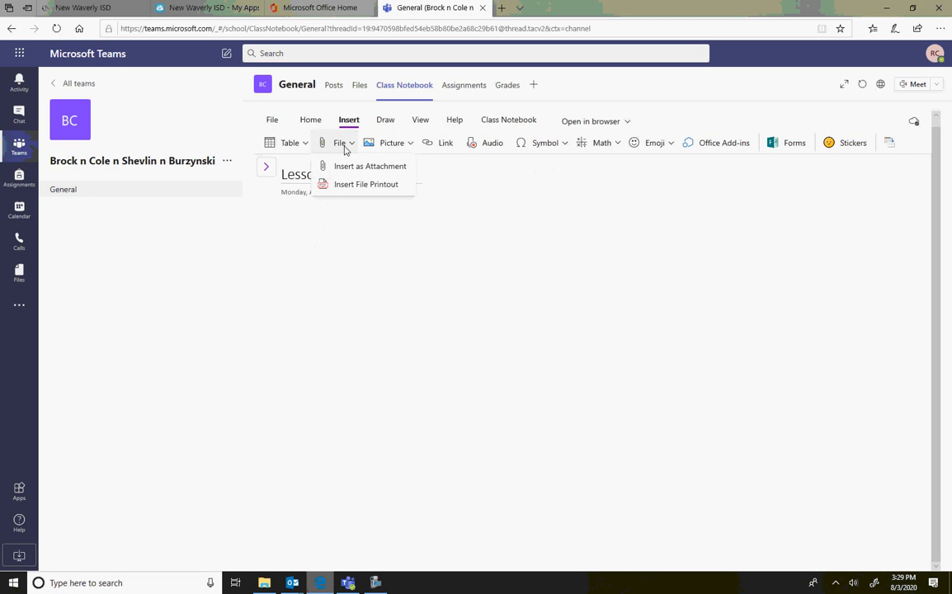
{"action": "left_click", "coordinate": [356, 225]}
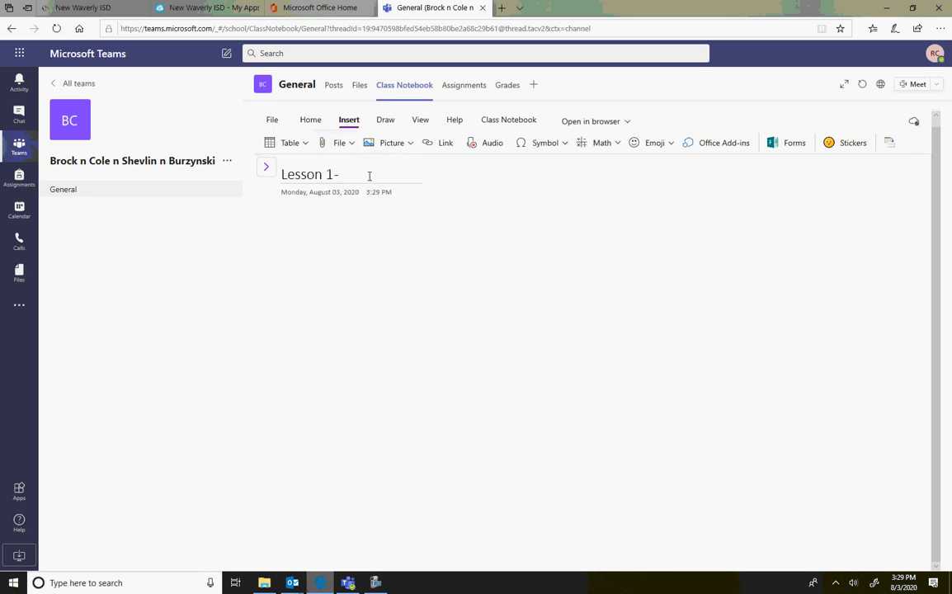
- Complete the second page's title so that it reads "Lesson 1- printout"
{"action": "left_click", "coordinate": [400, 169]}
{"action": "type", "text": "pri"}
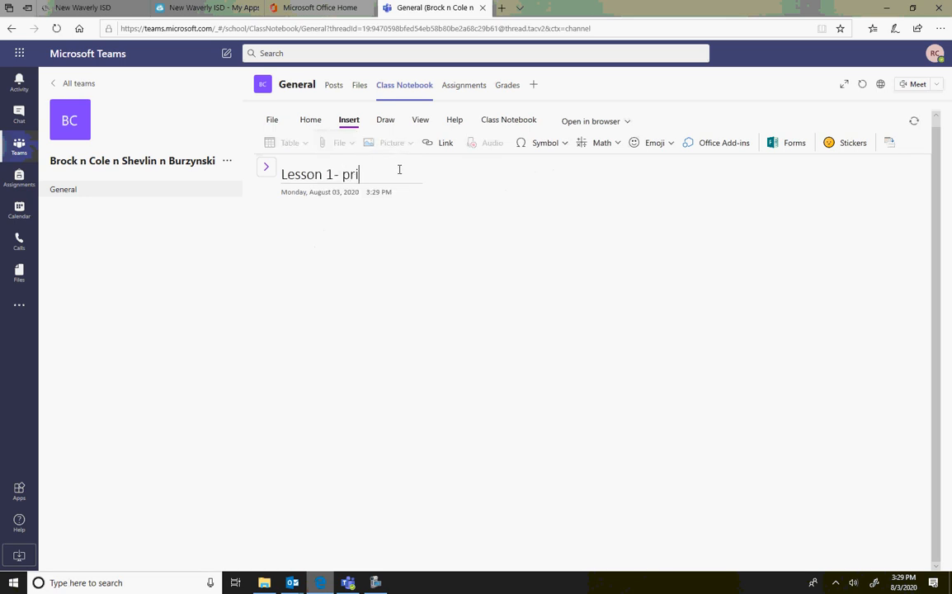
{"action": "type", "text": "ntout"}
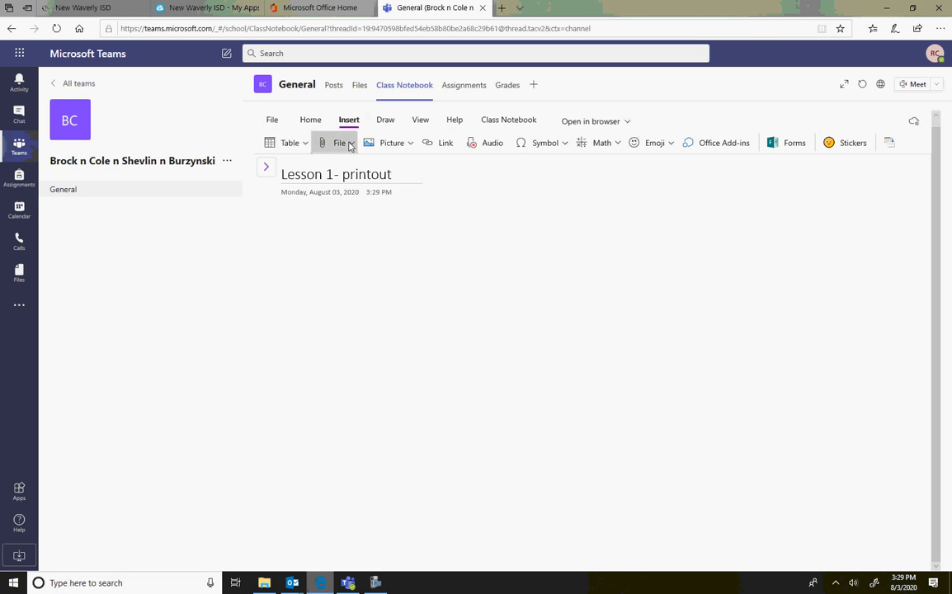
- Insert the PDF "Lesson 01 - Ch 1.1 - work" as a file printout on the "Lesson 1- printout" page
{"action": "left_click", "coordinate": [339, 143]}
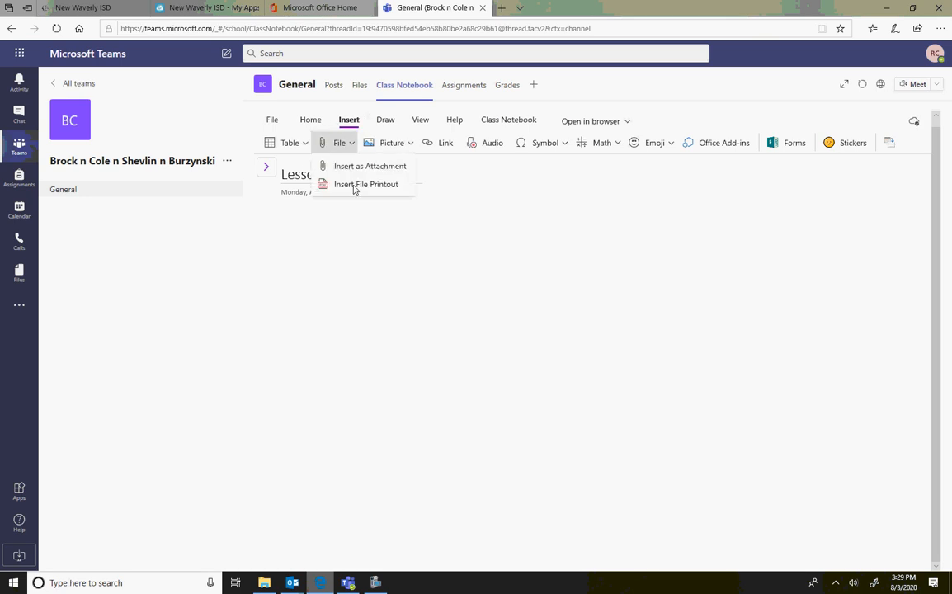
{"action": "left_click", "coordinate": [355, 185]}
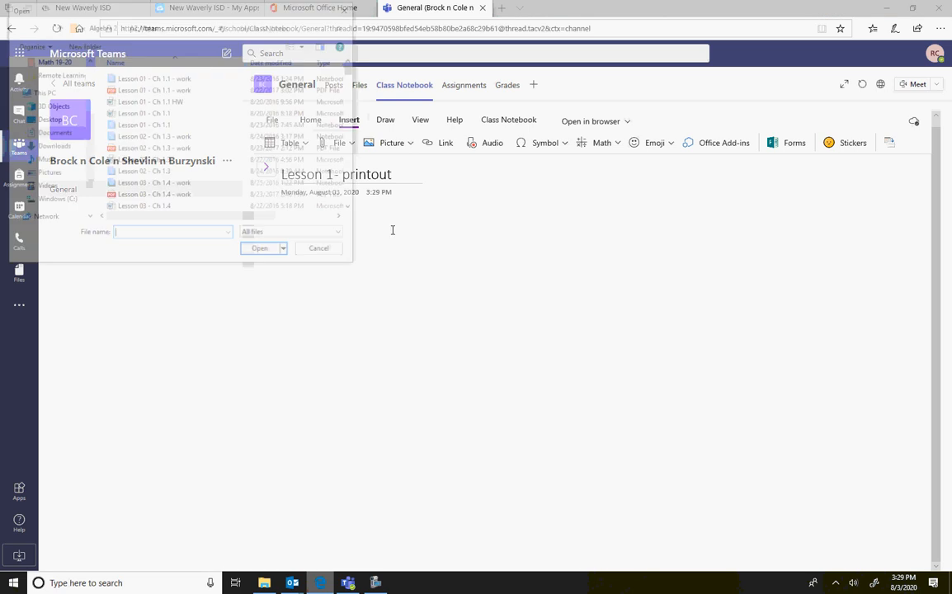
{"action": "left_click", "coordinate": [185, 89]}
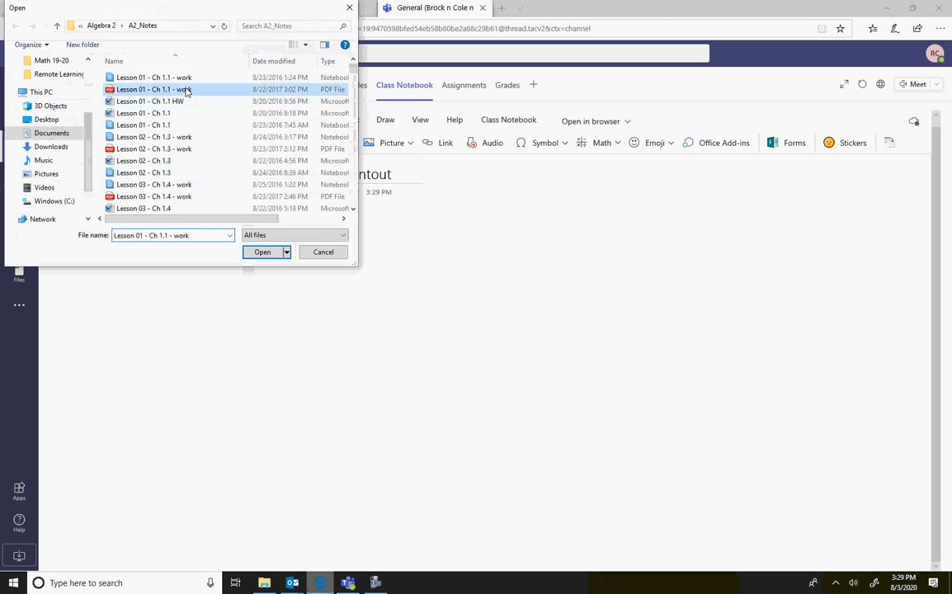
{"action": "left_click", "coordinate": [261, 253]}
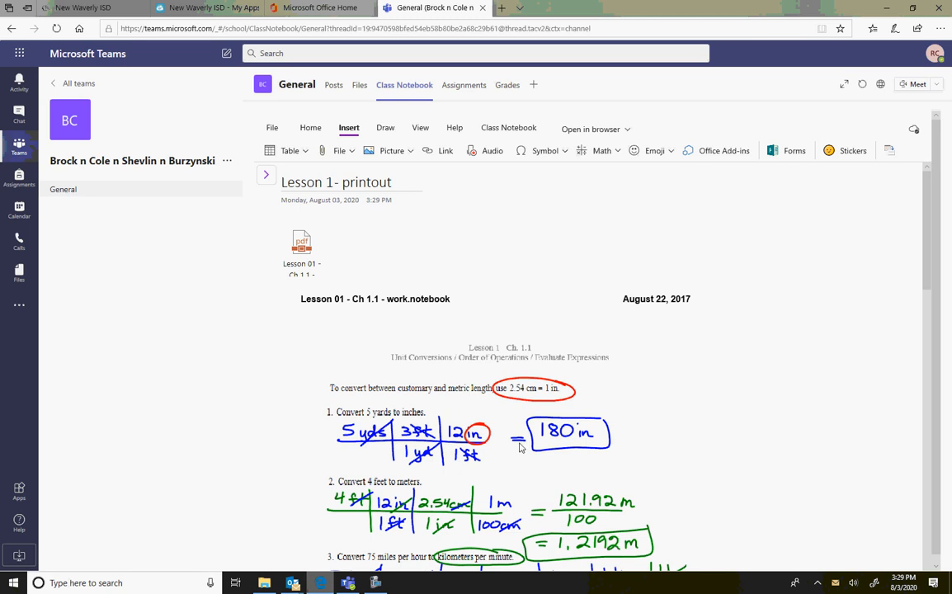
- Add a third page to the notes section and title it "Lesson 1- word"
{"action": "left_click", "coordinate": [266, 178]}
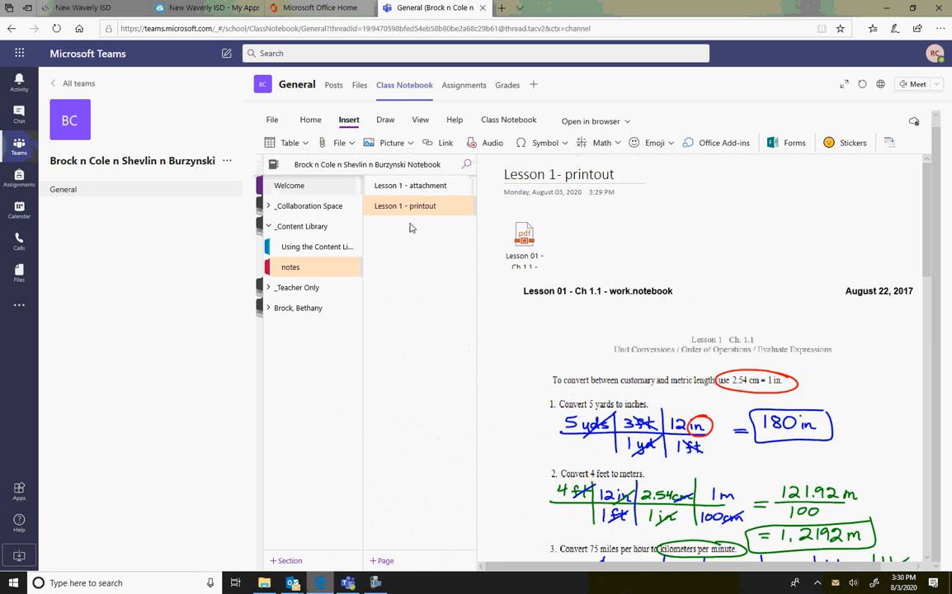
{"action": "left_click", "coordinate": [384, 561]}
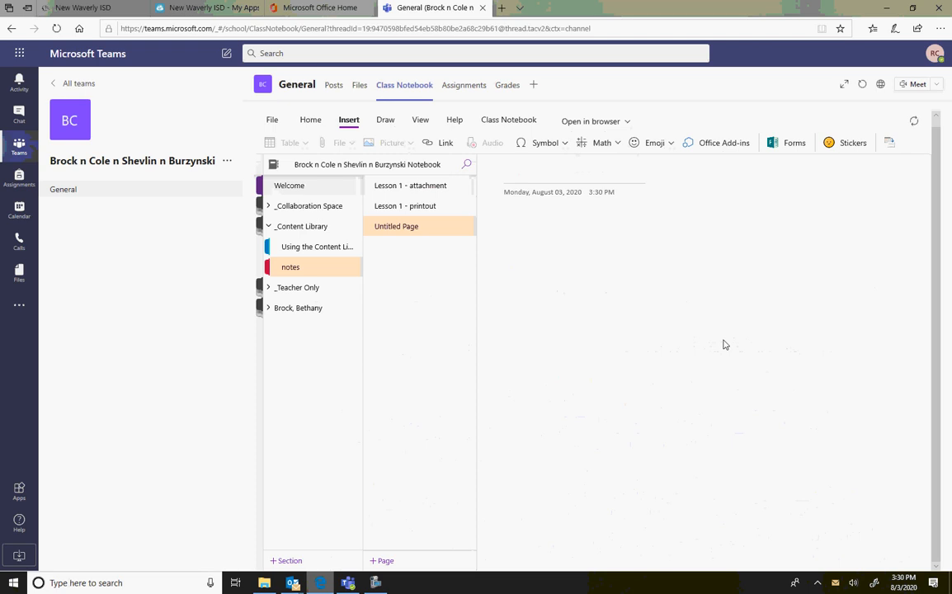
{"action": "type", "text": "lesso"}
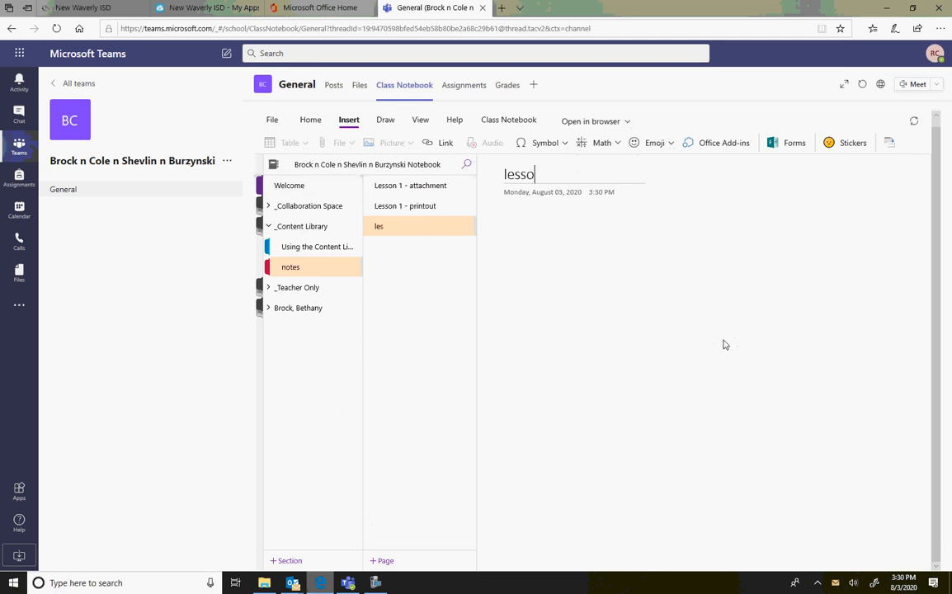
{"action": "type", "text": "n 1-"}
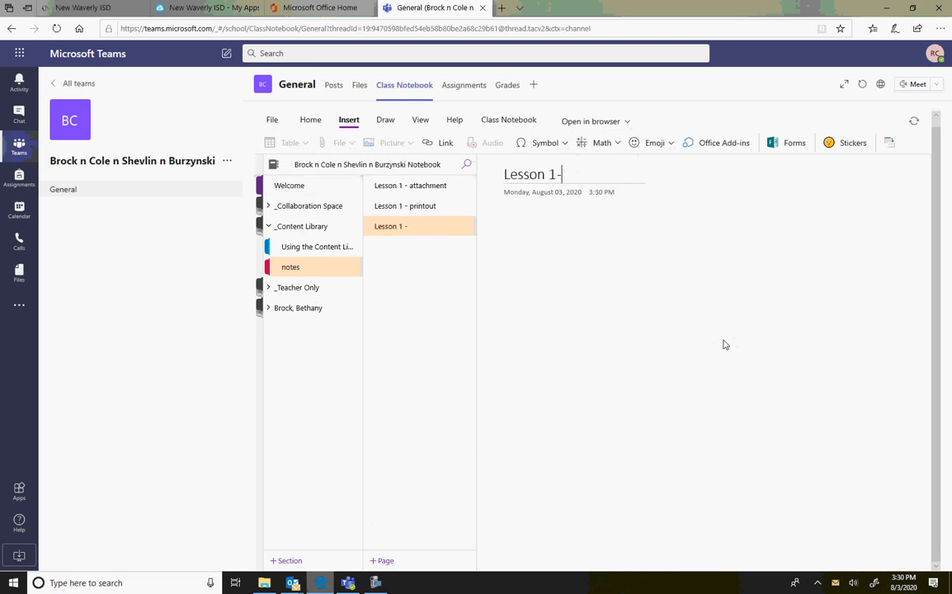
{"action": "type", "text": " work"}
{"action": "key", "text": "BackSpace"}
{"action": "type", "text": "d"}
- Try to insert the Word document "Lesson 01 - Ch 1.1" from A2_Notes as a file printout in the page body
{"action": "left_click", "coordinate": [576, 249]}
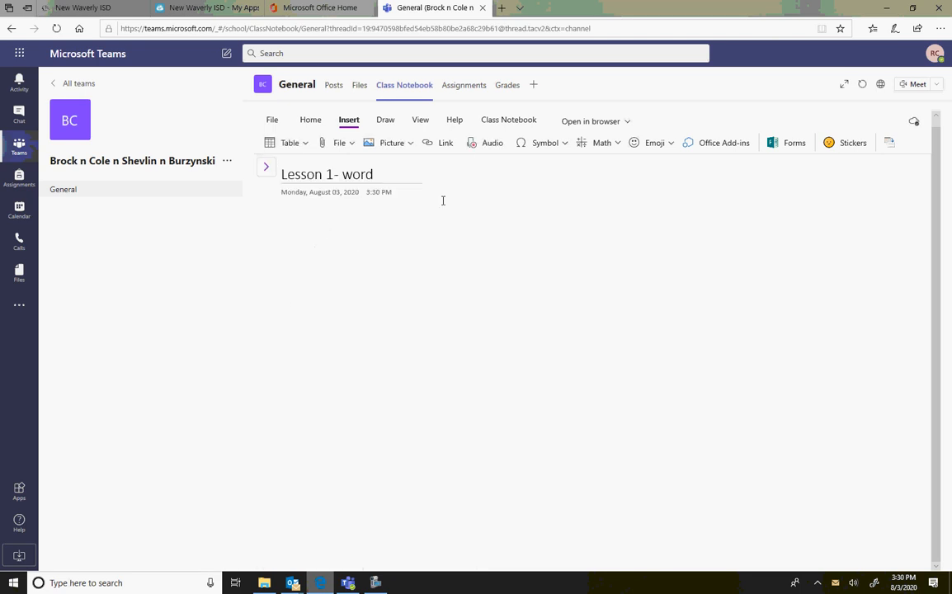
{"action": "left_click", "coordinate": [338, 144]}
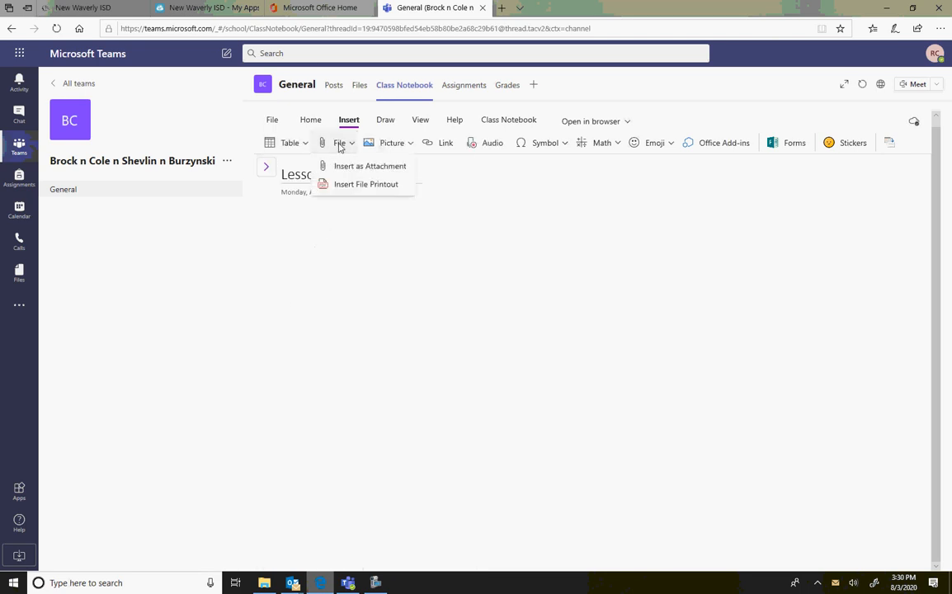
{"action": "left_click", "coordinate": [364, 185]}
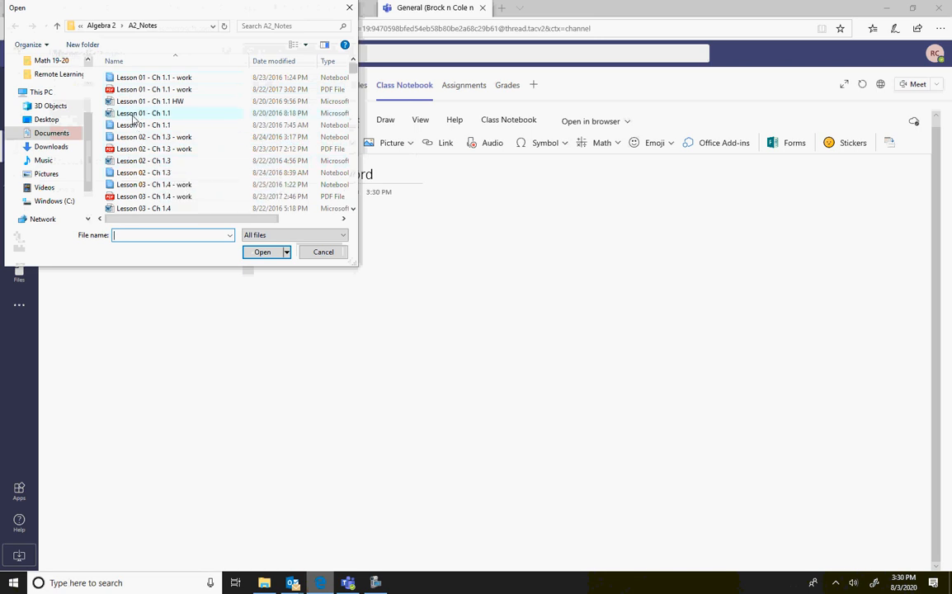
{"action": "left_click", "coordinate": [133, 116]}
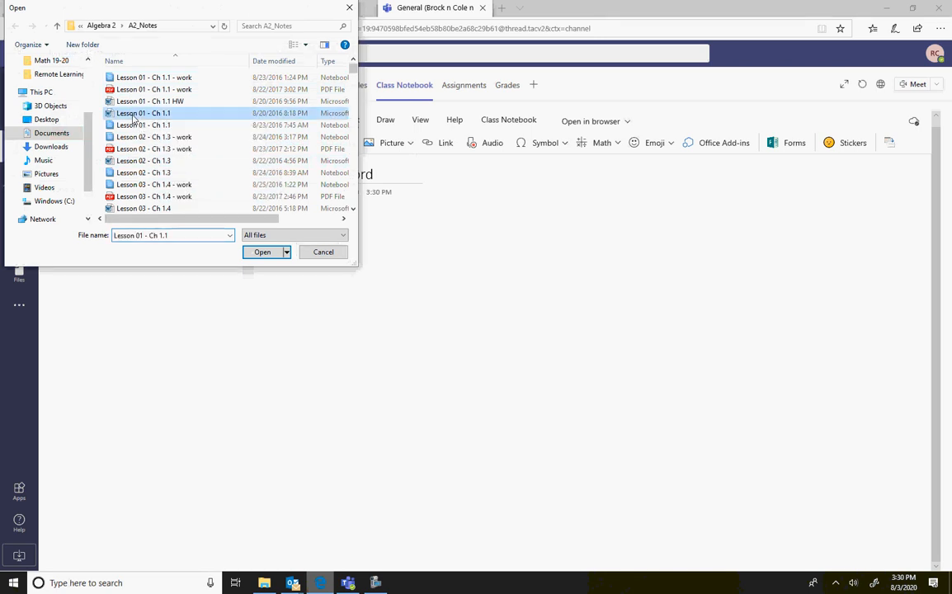
{"action": "left_click", "coordinate": [261, 254]}
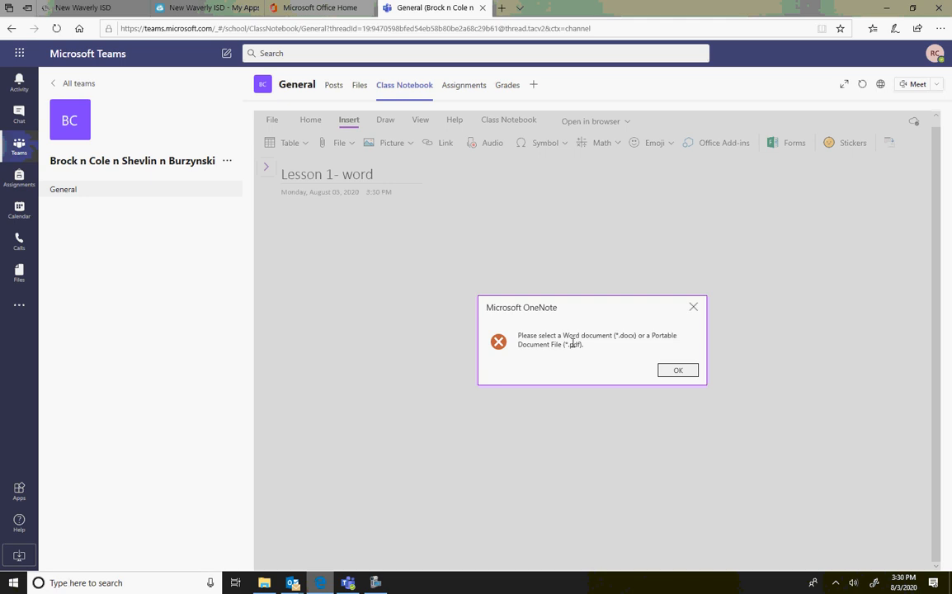
{"action": "left_click", "coordinate": [679, 370]}
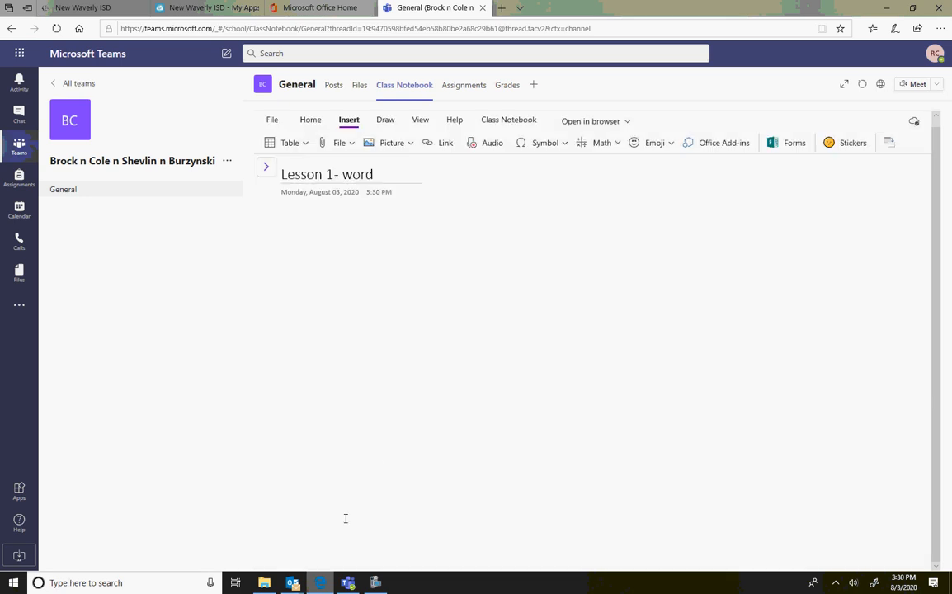
- Check the file type of the Word document "Lesson 01 - Ch 1.1" in the Algebra 2 A2_Notes folder in File Explorer
{"action": "key", "text": "alt+Tab"}
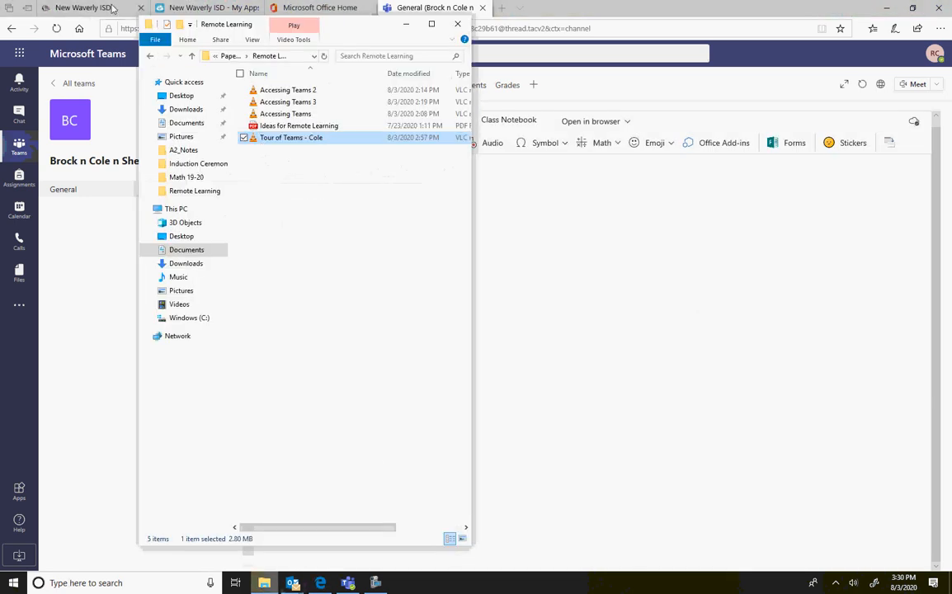
{"action": "left_click", "coordinate": [150, 57]}
{"action": "left_click", "coordinate": [150, 57]}
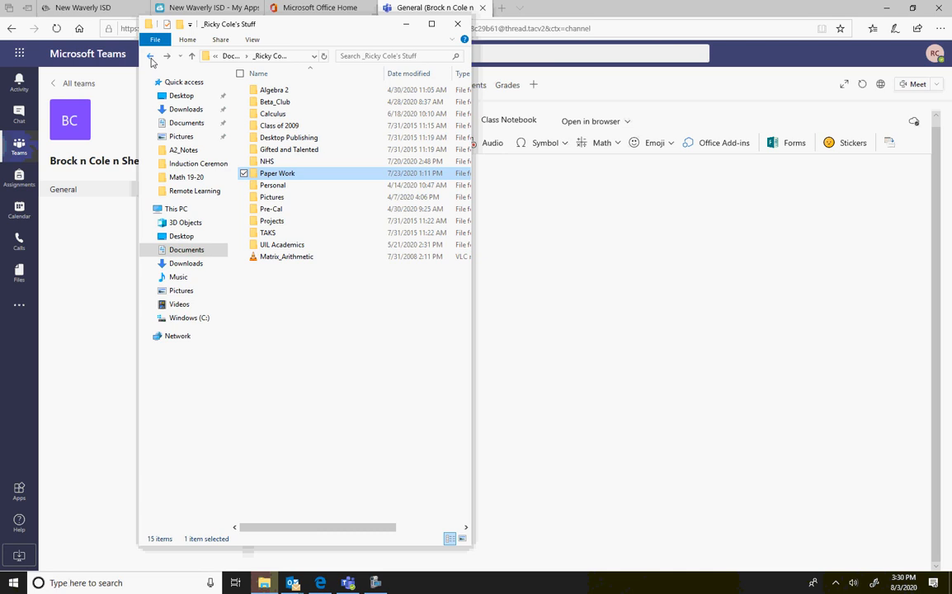
{"action": "double_click", "coordinate": [281, 90]}
{"action": "double_click", "coordinate": [276, 209]}
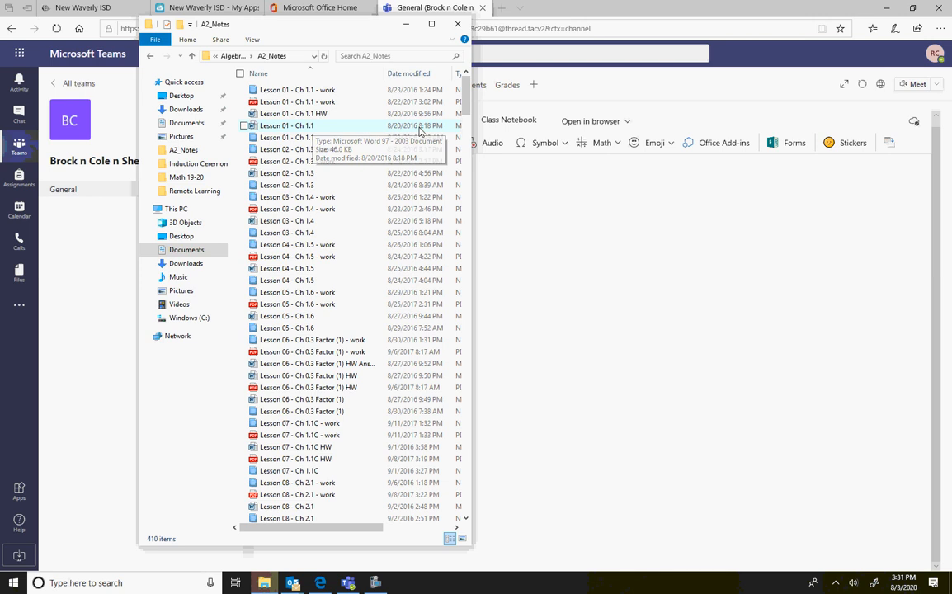
{"action": "left_click", "coordinate": [409, 27]}
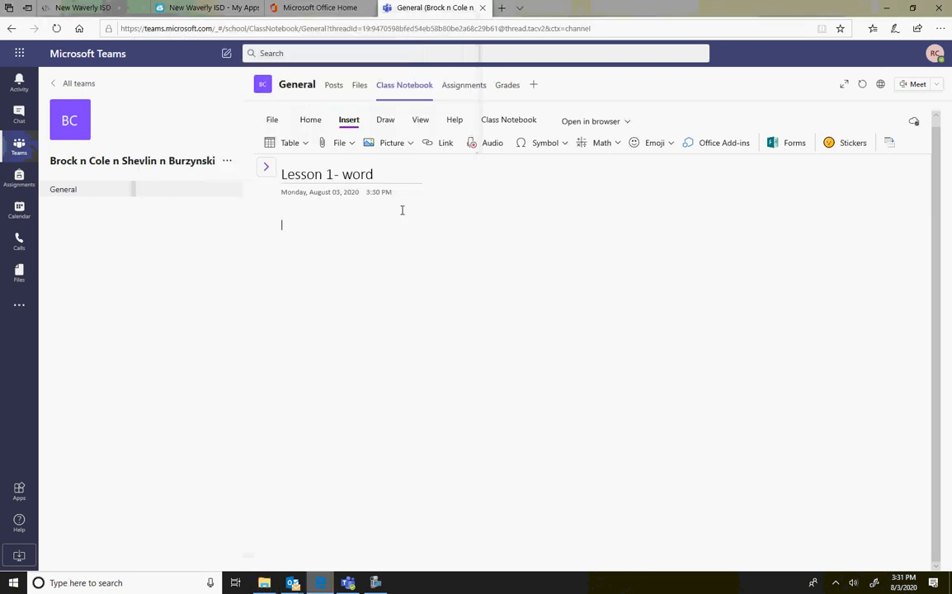
- Add a page titled "Lesson 2" directly after the "Lesson 1 - printout" page in the notes section
{"action": "left_click", "coordinate": [266, 167]}
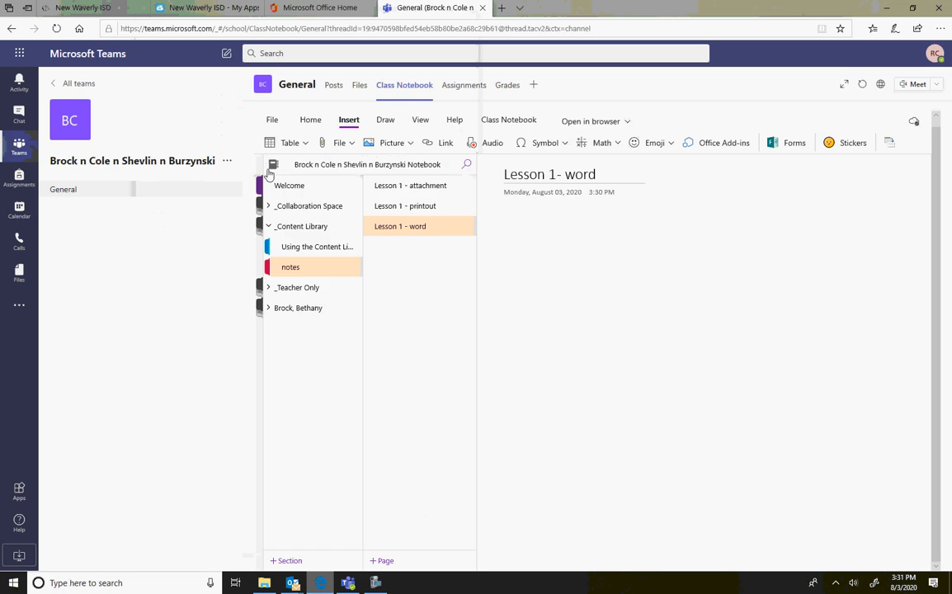
{"action": "left_click", "coordinate": [431, 206]}
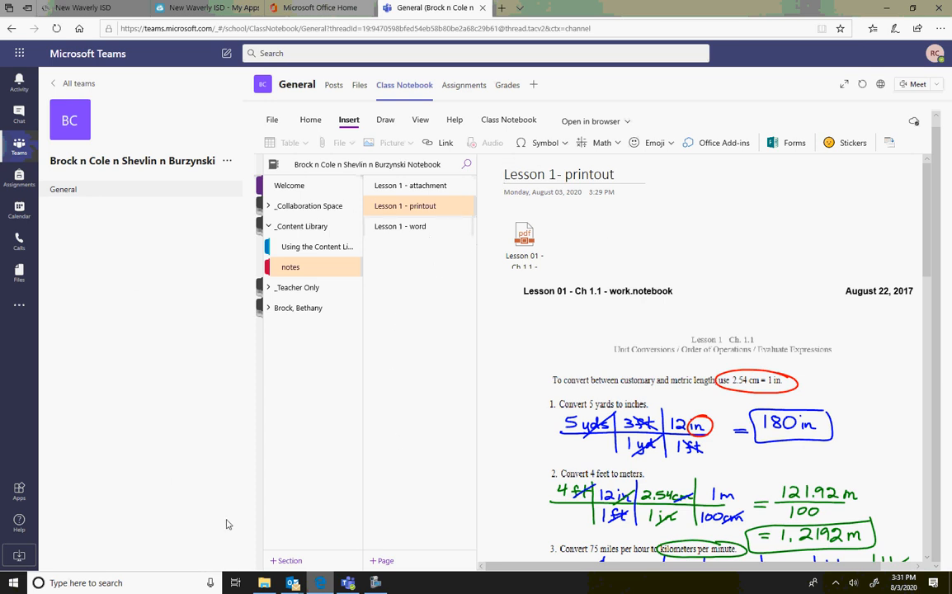
{"action": "left_click", "coordinate": [385, 561]}
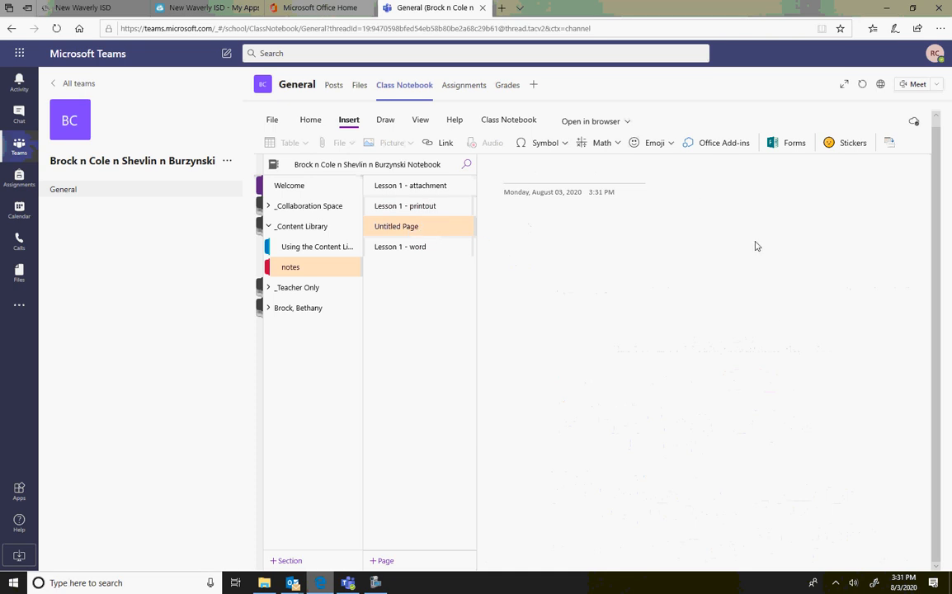
{"action": "type", "text": "lesson "}
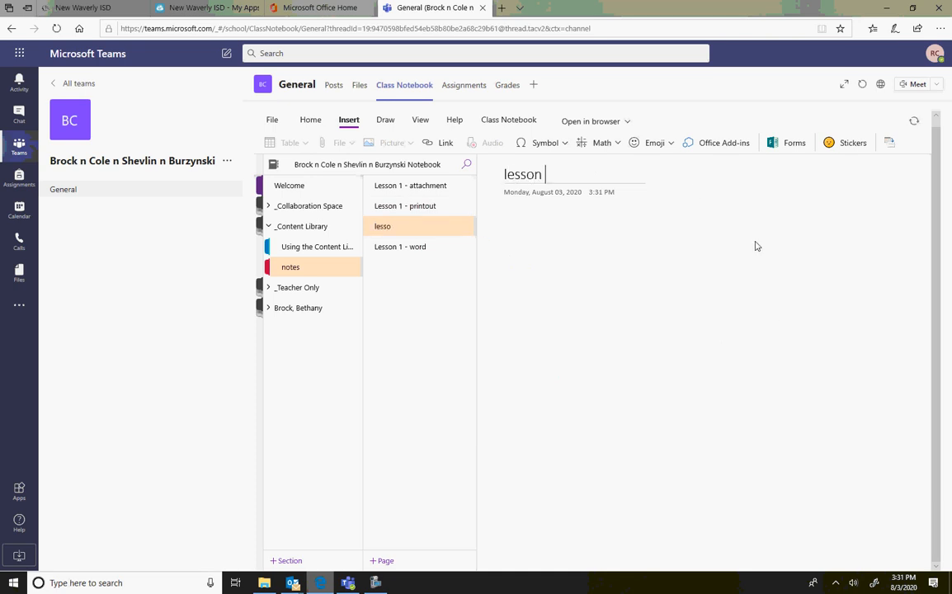
{"action": "type", "text": "2"}
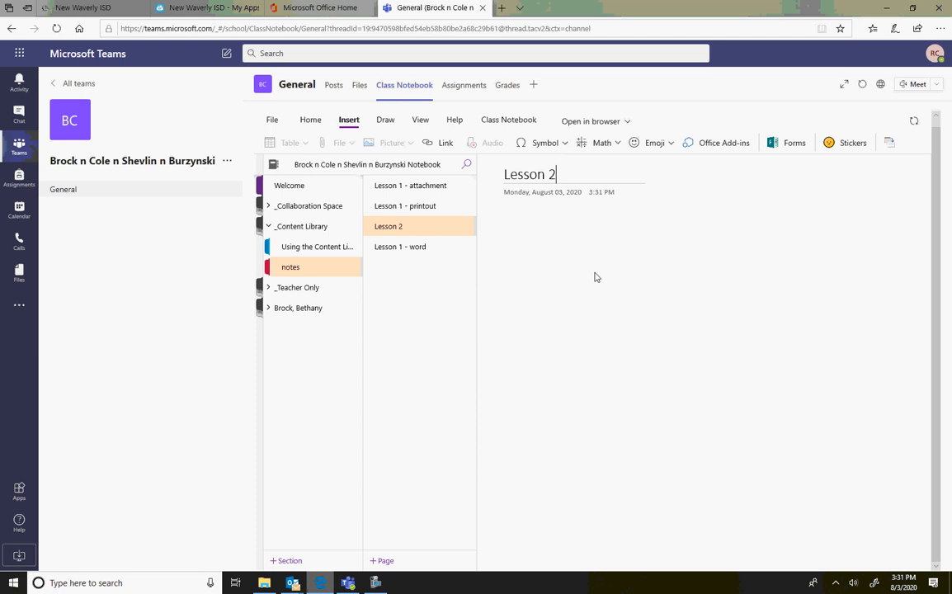
- Reorder the notes pages so "Lesson 2" follows "Lesson 1 - word" and "Lesson 1 - attachment" comes last
{"action": "left_click", "coordinate": [266, 167]}
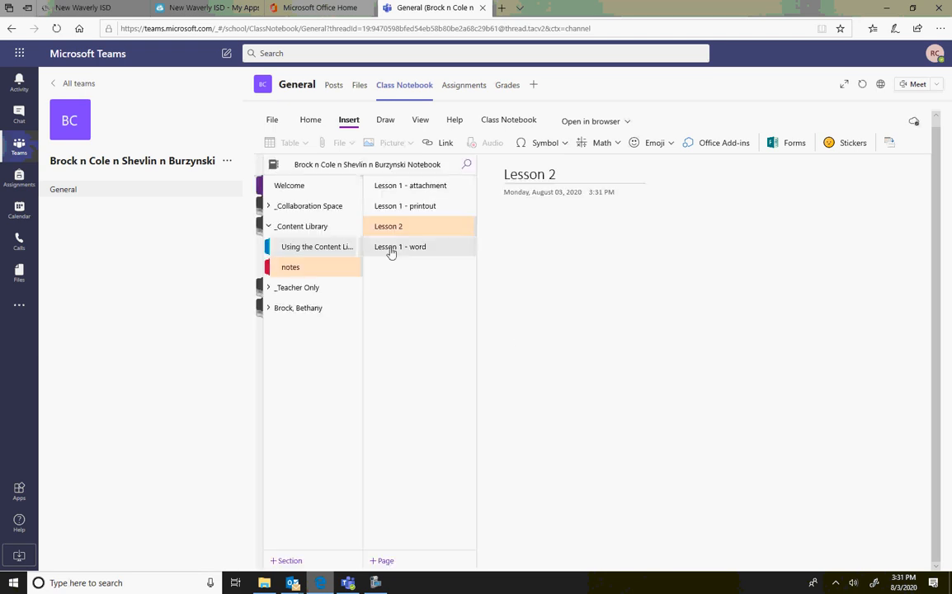
{"action": "left_click_drag", "start_coordinate": [399, 229], "coordinate": [393, 318]}
{"action": "mouse_move", "coordinate": [386, 227]}
{"action": "left_mouse_down"}
{"action": "mouse_move", "coordinate": [393, 265]}
{"action": "mouse_move", "coordinate": [397, 218]}
{"action": "left_mouse_up"}
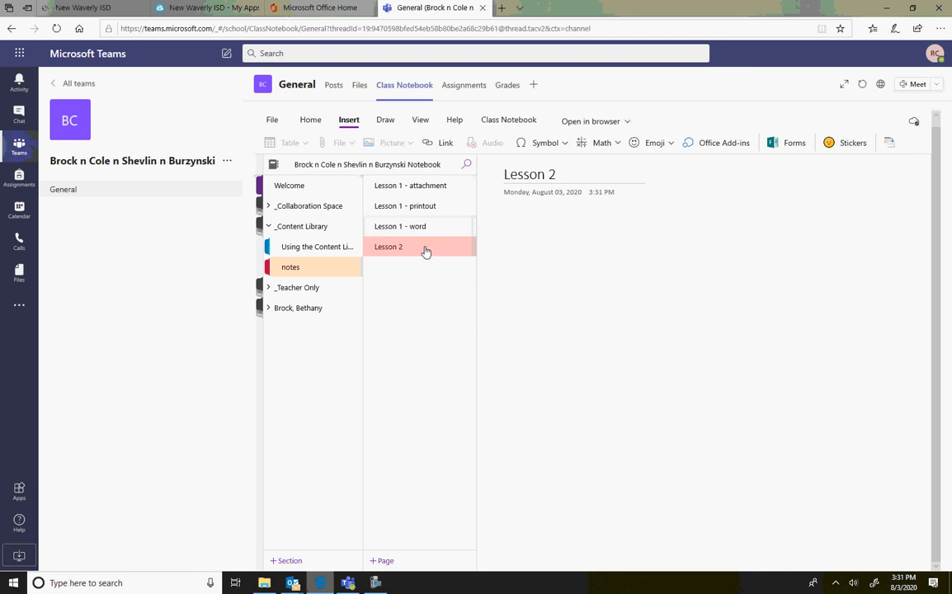
{"action": "left_click_drag", "start_coordinate": [432, 185], "coordinate": [427, 253]}
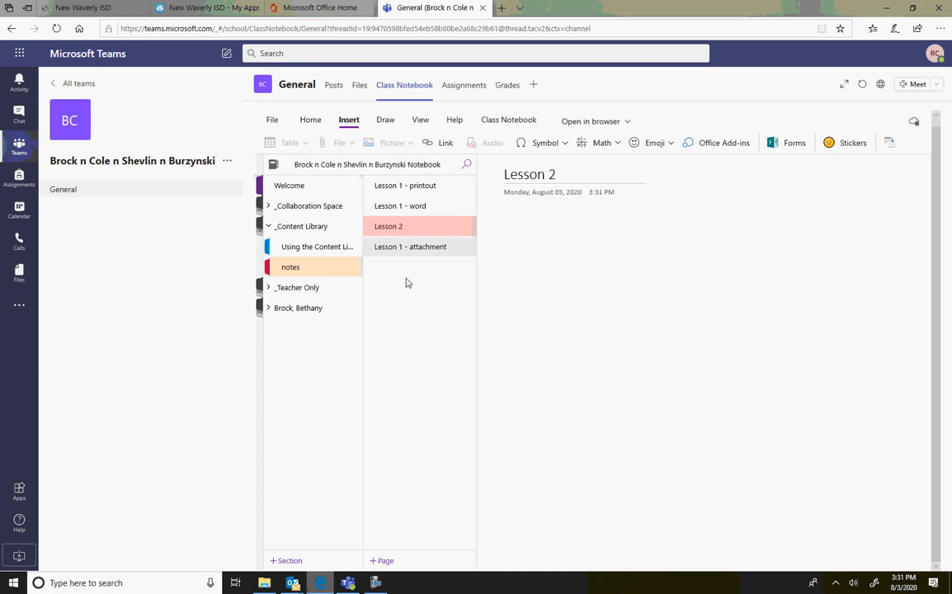
- Add a new section named "syllabus" to the Content Library
{"action": "left_click", "coordinate": [312, 270]}
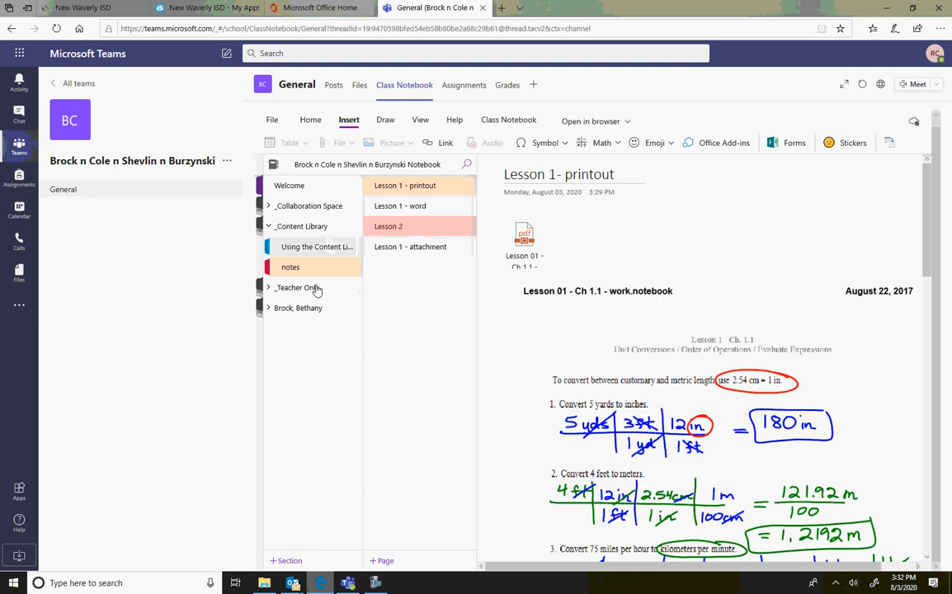
{"action": "left_click", "coordinate": [285, 561]}
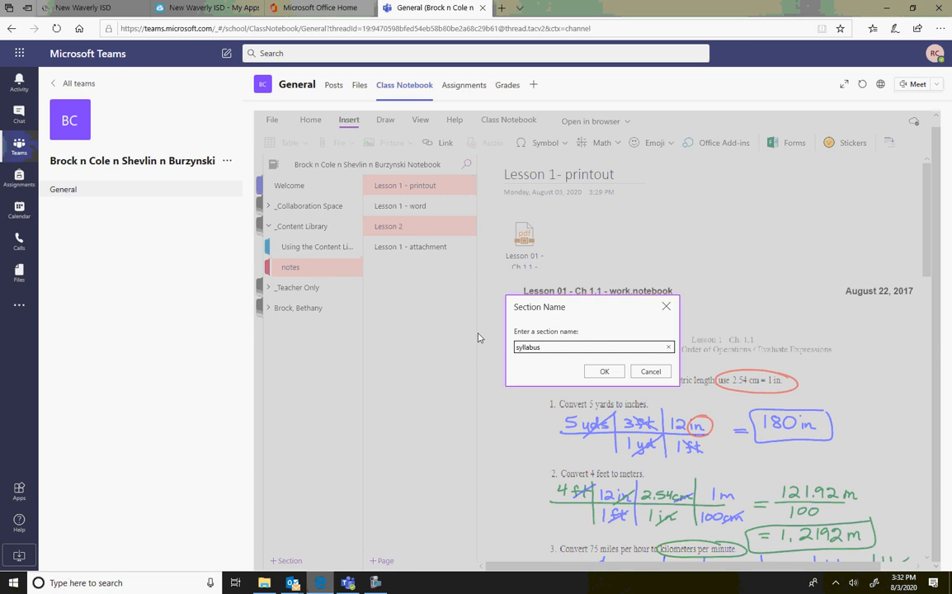
{"action": "left_click", "coordinate": [603, 371]}
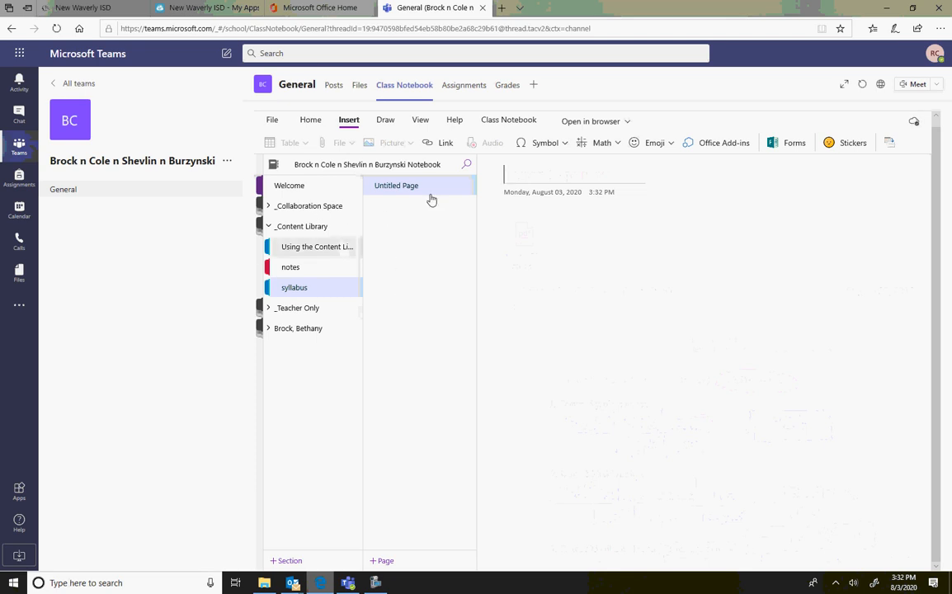
- Add a page titled "uil" after "Lesson 1 - attachment" in the notes section
{"action": "left_click", "coordinate": [289, 270]}
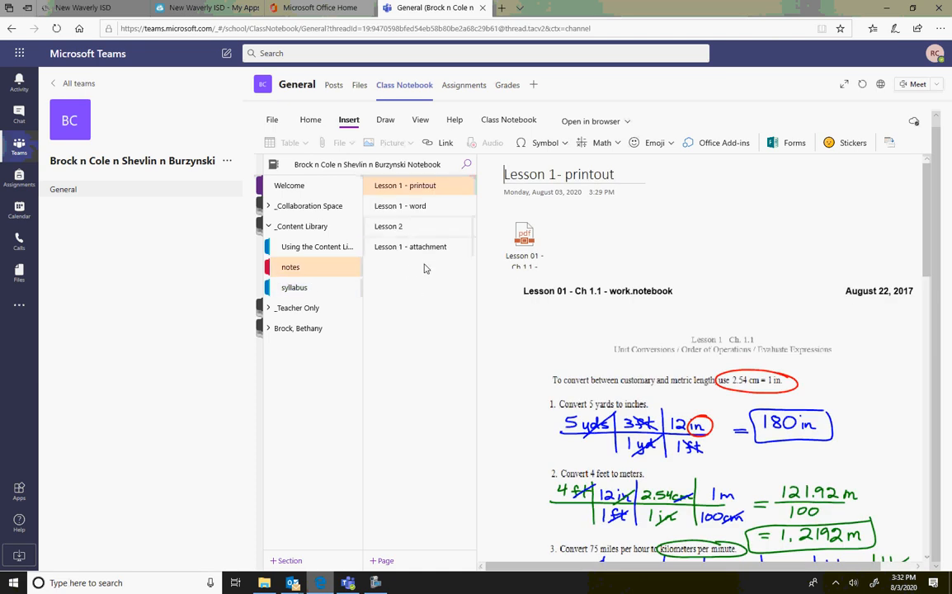
{"action": "left_click", "coordinate": [412, 246]}
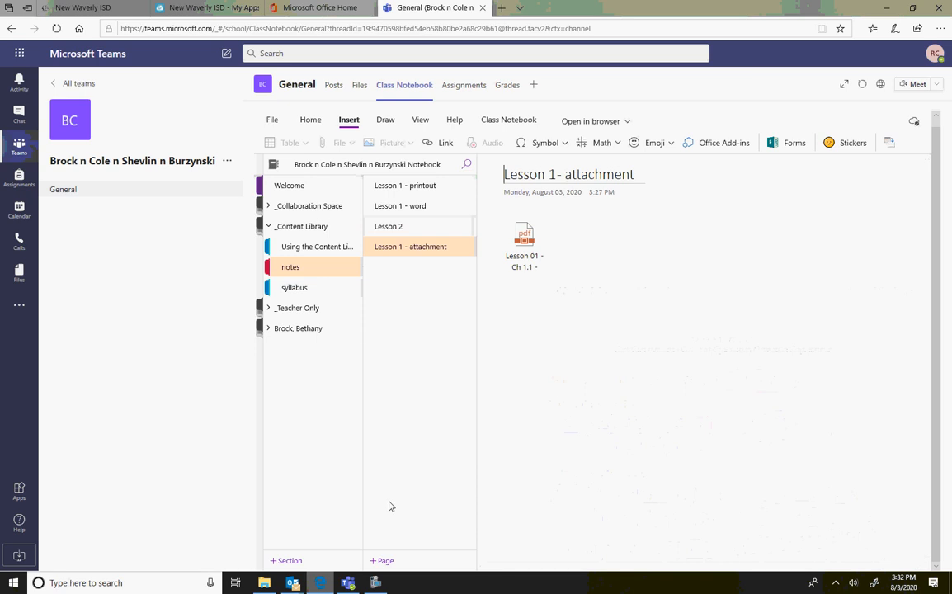
{"action": "left_click", "coordinate": [381, 561]}
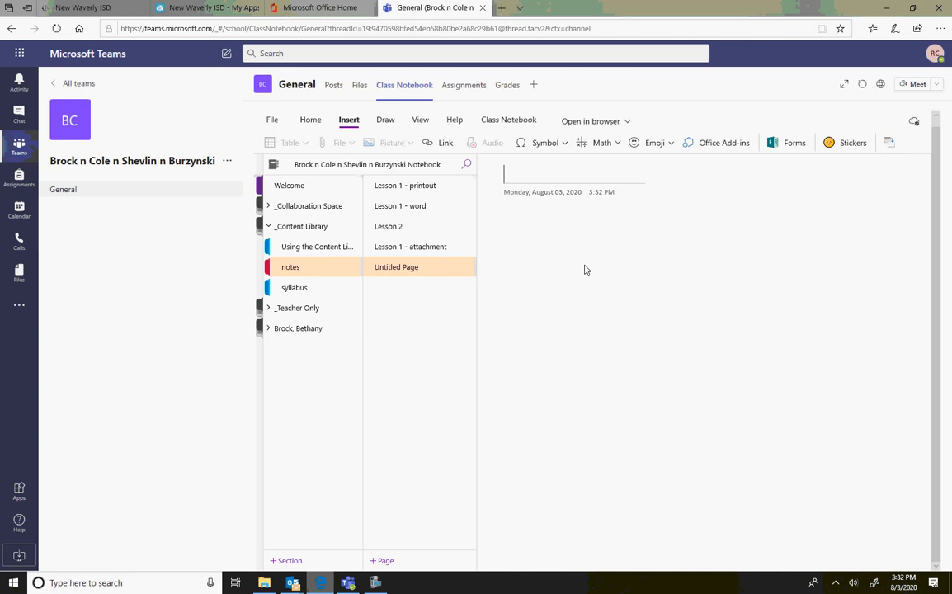
{"action": "type", "text": "uil"}
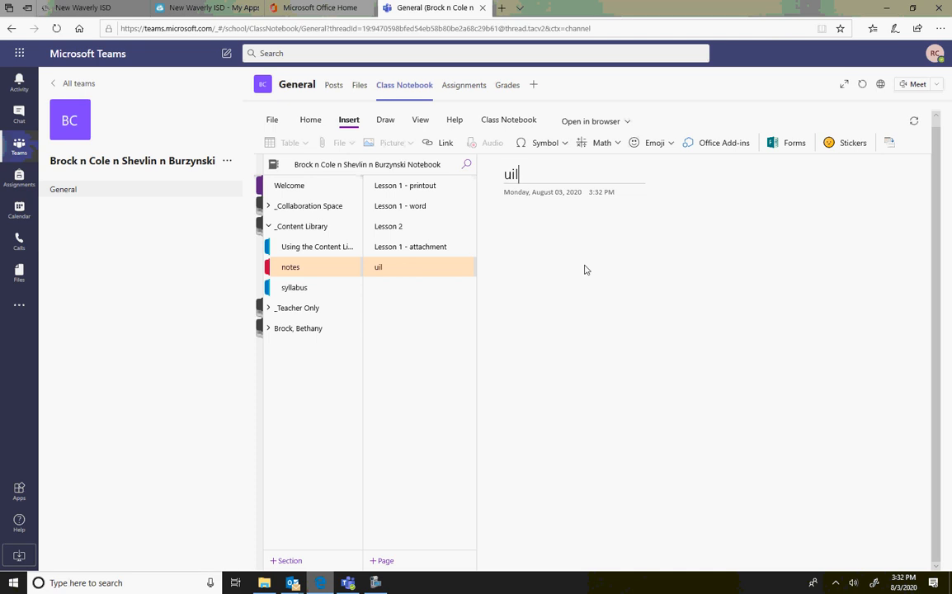
- Insert the Memorization Word document from the UIL Number Sense folders in UIL Academics as a file printout on the "uil" page
{"action": "left_click", "coordinate": [569, 298]}
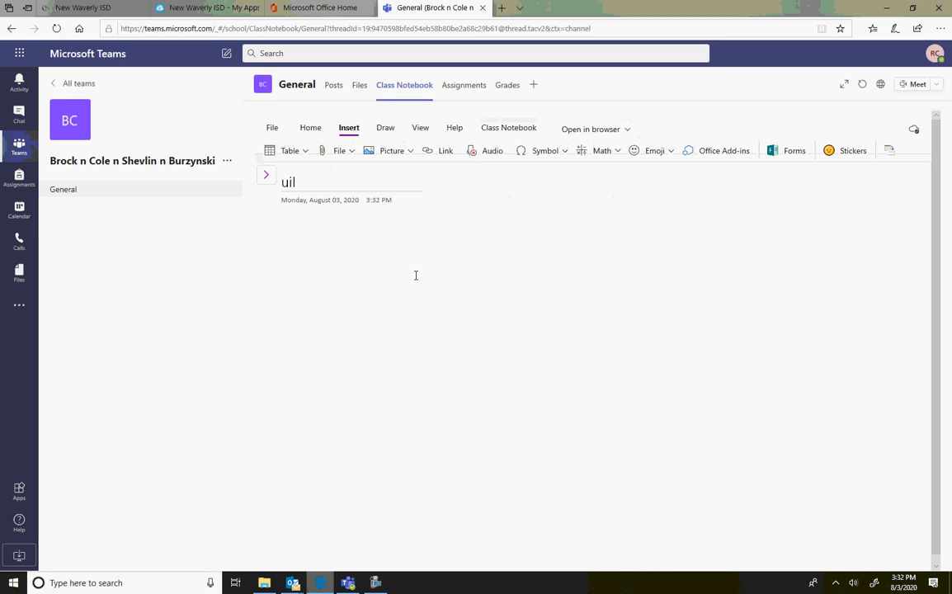
{"action": "left_click", "coordinate": [339, 152]}
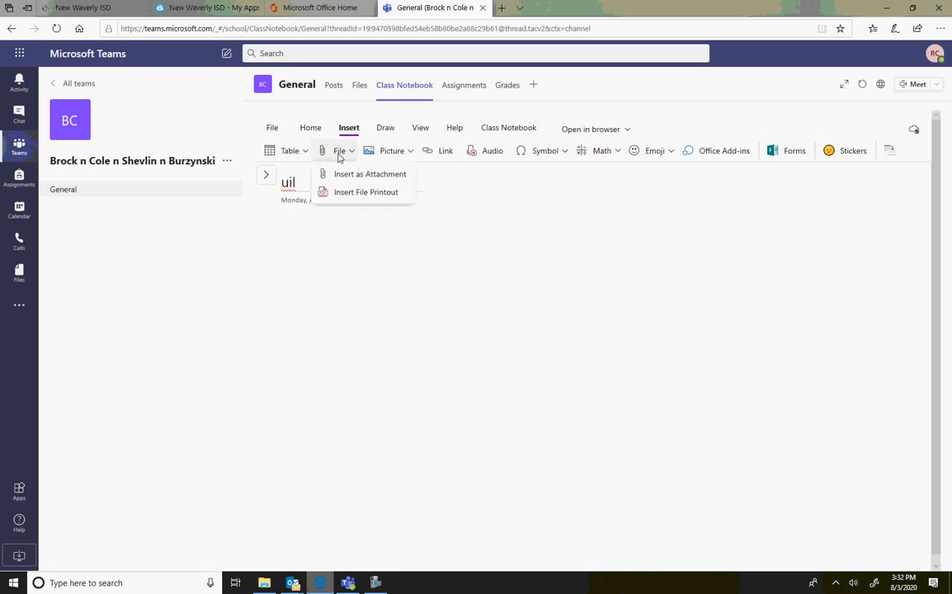
{"action": "left_click", "coordinate": [354, 192]}
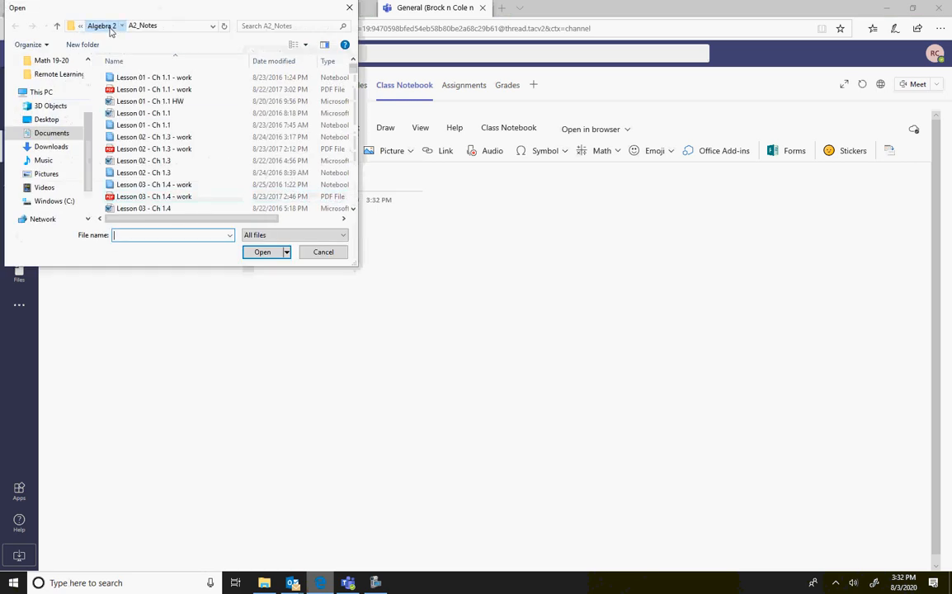
{"action": "left_click", "coordinate": [112, 26]}
{"action": "scroll", "coordinate": [187, 131], "scroll_direction": "down", "scroll_amount": 4}
{"action": "scroll", "coordinate": [169, 115], "scroll_direction": "up", "scroll_amount": 4}
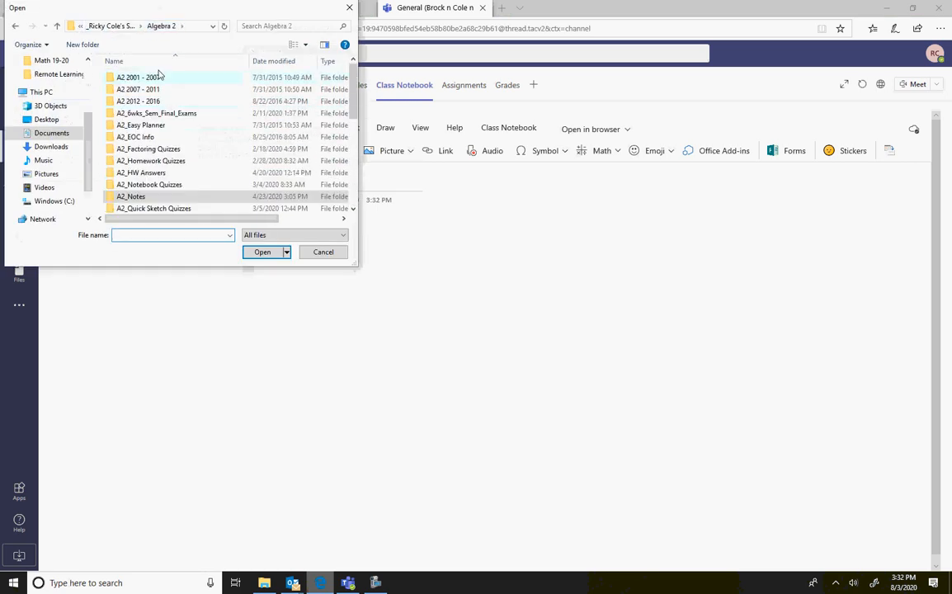
{"action": "left_click", "coordinate": [116, 26]}
{"action": "scroll", "coordinate": [147, 132], "scroll_direction": "down", "scroll_amount": 1}
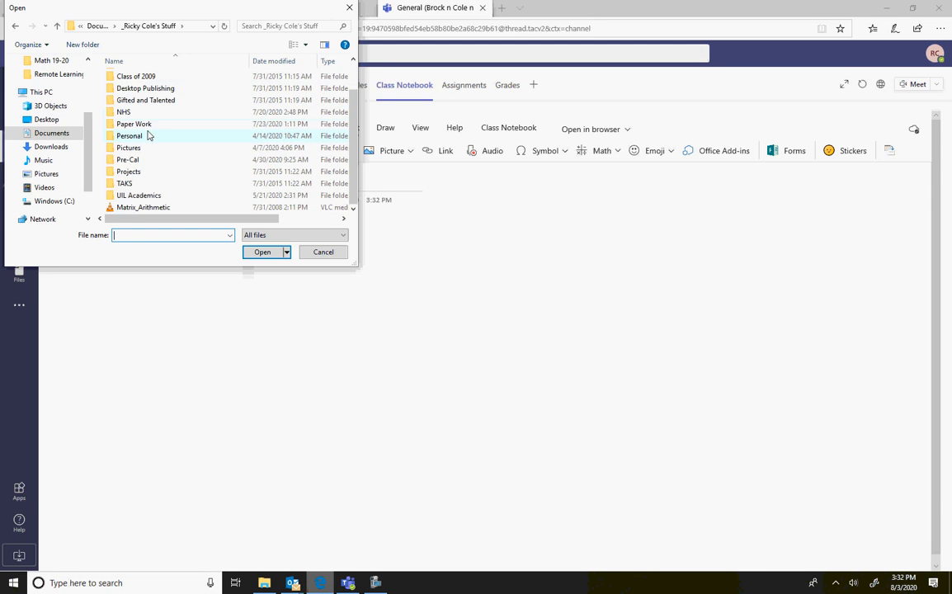
{"action": "double_click", "coordinate": [156, 195]}
{"action": "scroll", "coordinate": [149, 158], "scroll_direction": "down", "scroll_amount": 5}
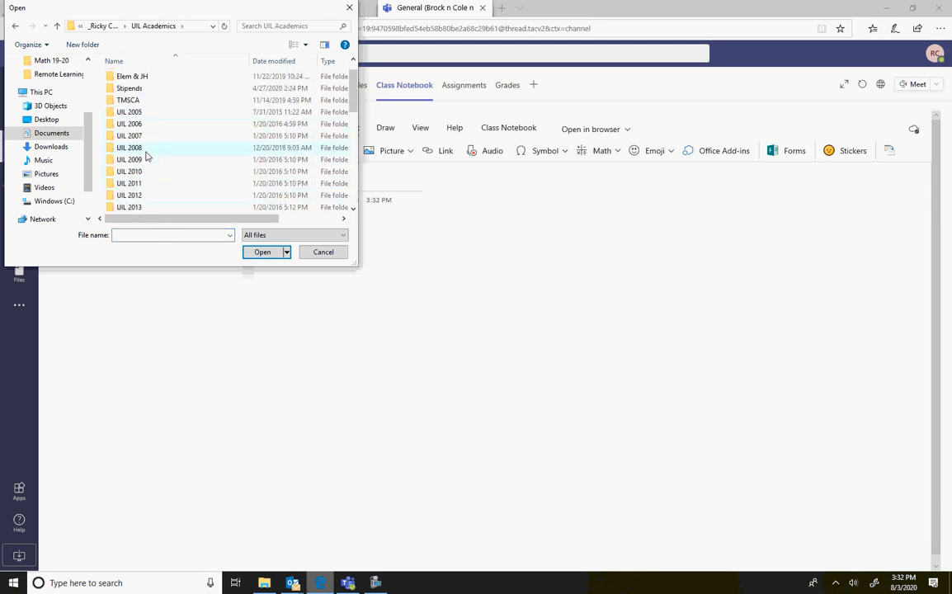
{"action": "double_click", "coordinate": [145, 186]}
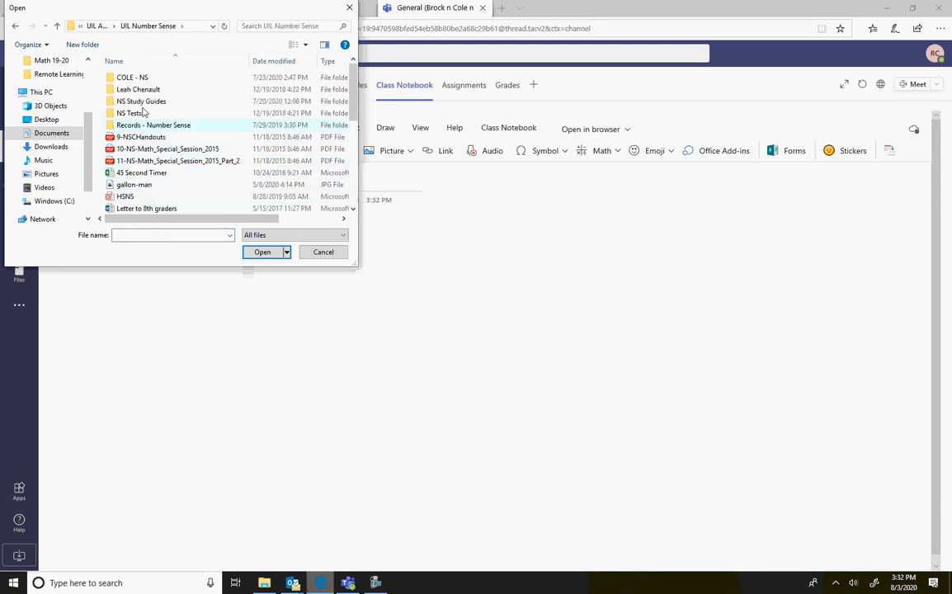
{"action": "left_click", "coordinate": [142, 79]}
{"action": "double_click", "coordinate": [142, 79]}
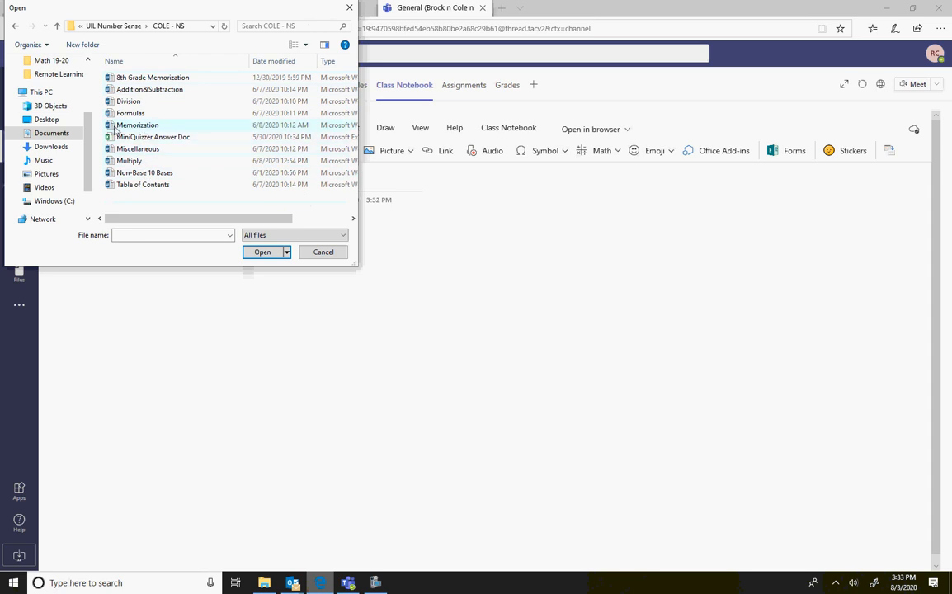
{"action": "double_click", "coordinate": [137, 125]}
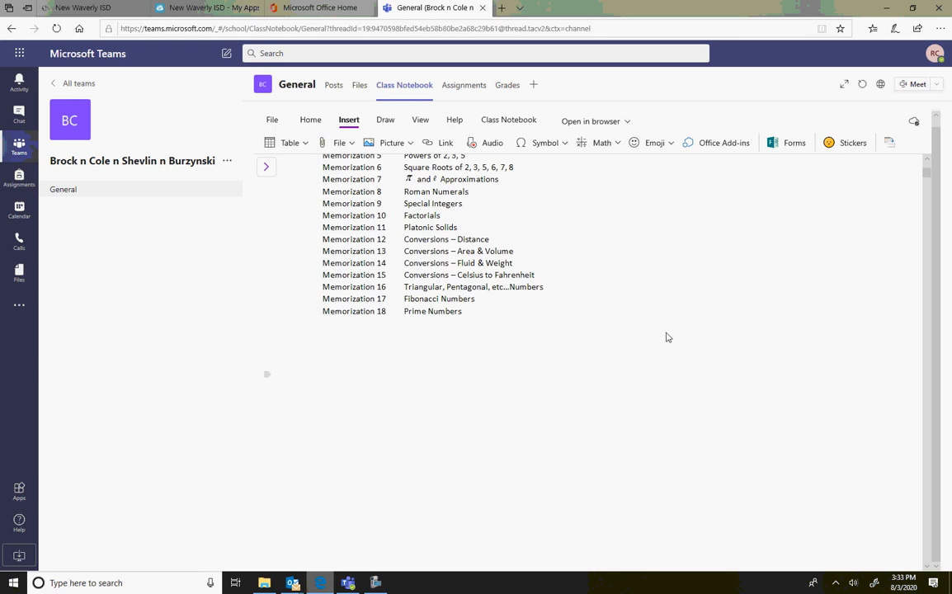
{"action": "scroll", "coordinate": [667, 330], "scroll_direction": "up", "scroll_amount": 3}
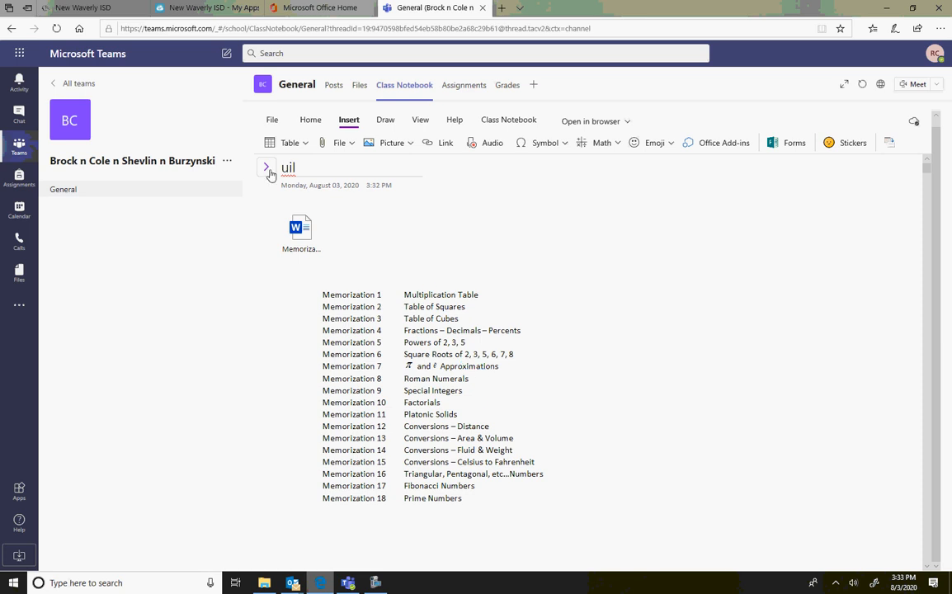
- Add a page titled "spreadsheet" after the "uil" page in the notes section
{"action": "left_click", "coordinate": [267, 168]}
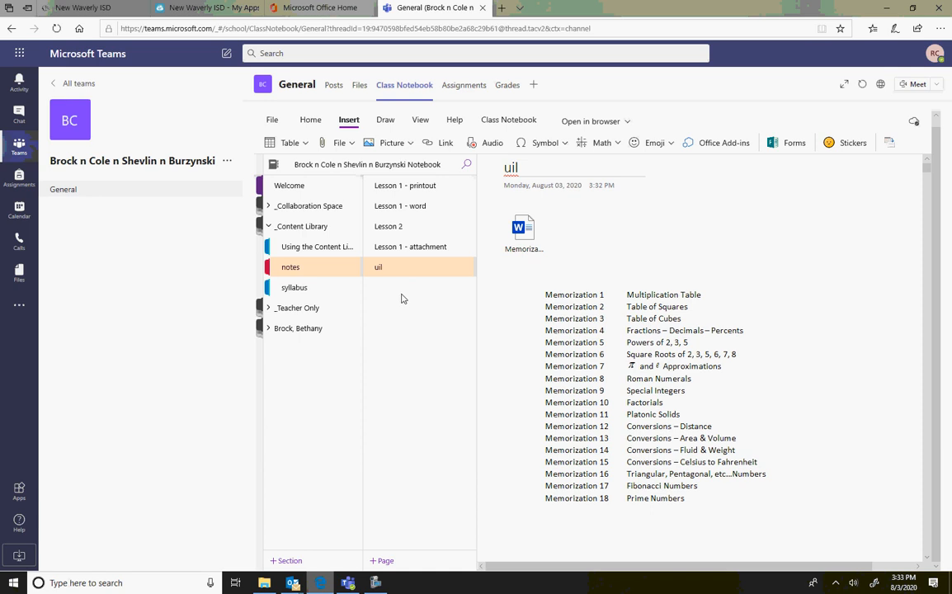
{"action": "left_click", "coordinate": [383, 560]}
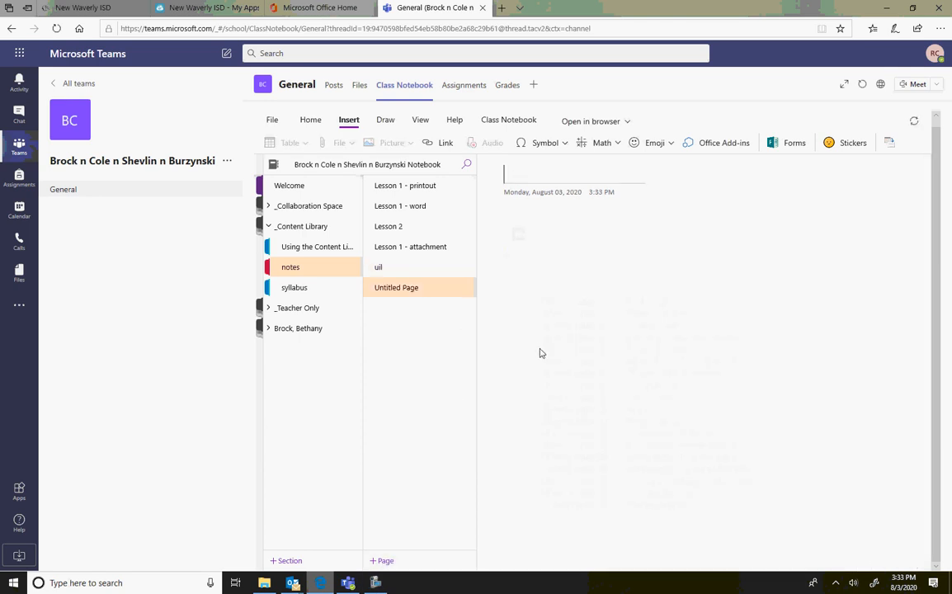
{"action": "type", "text": "spreadh"}
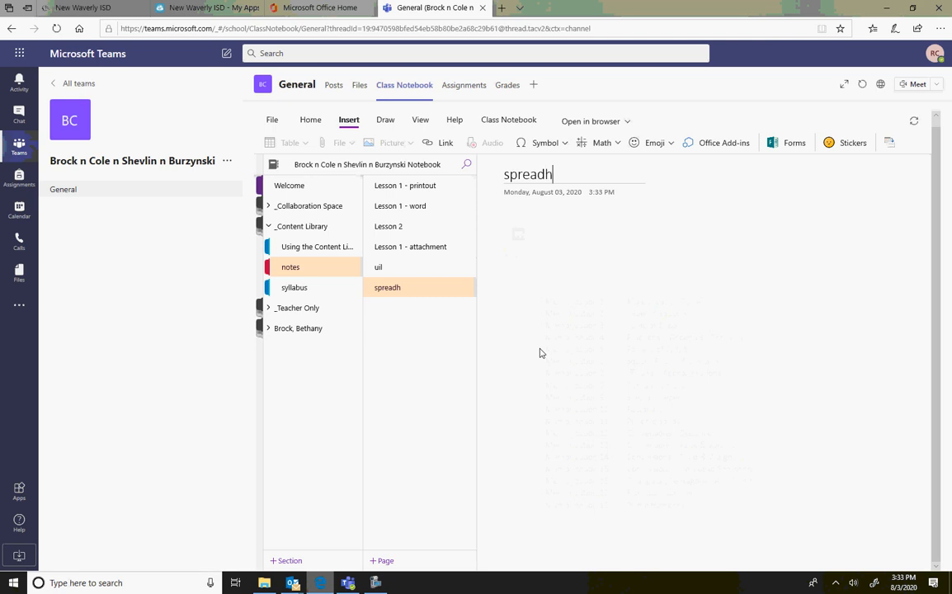
{"action": "key", "text": "BackSpace"}
{"action": "type", "text": "sheet"}
- Insert the MiniQuizzer Answer Doc workbook as an attachment in the body of the "spreadsheet" page
{"action": "left_click", "coordinate": [576, 234]}
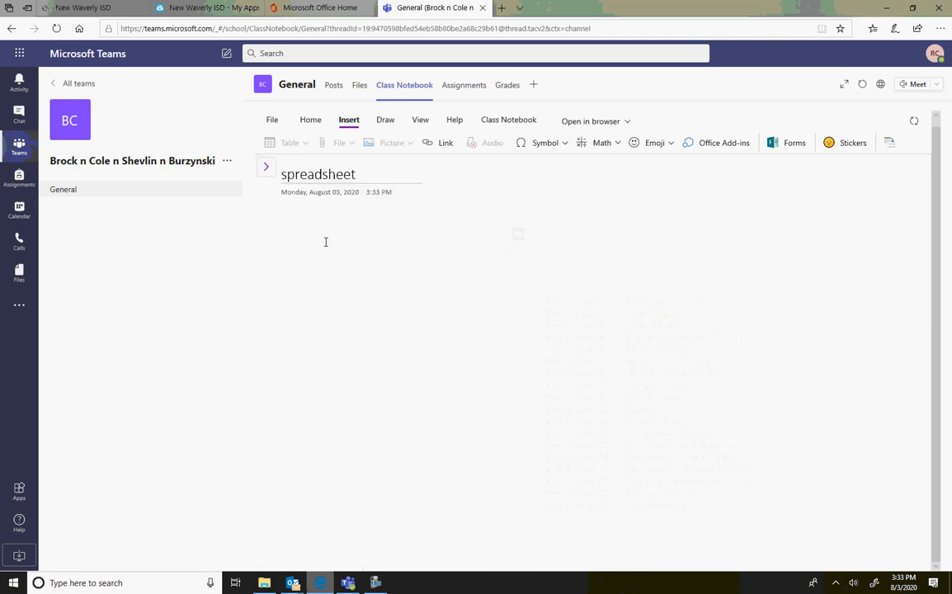
{"action": "left_click", "coordinate": [281, 222]}
{"action": "left_click", "coordinate": [339, 143]}
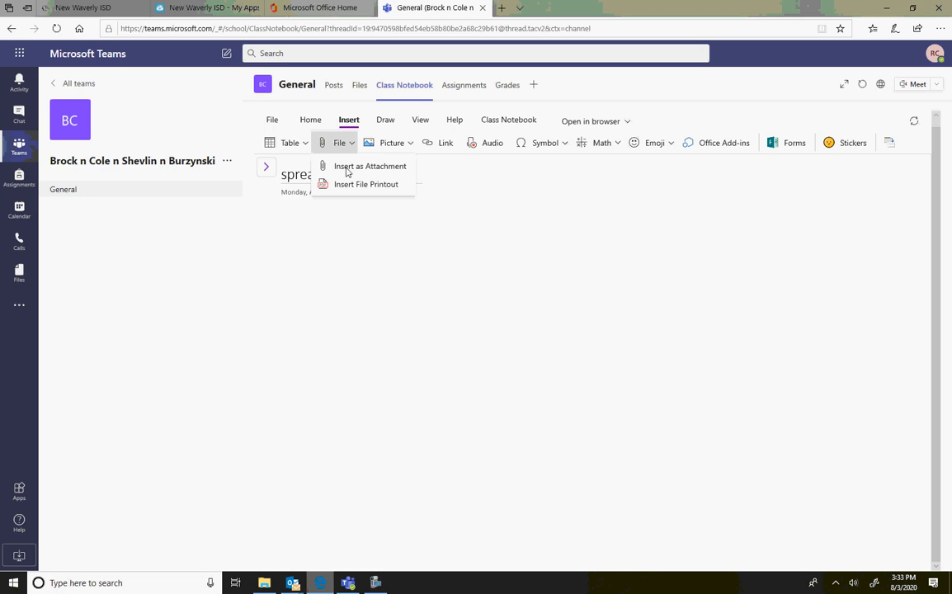
{"action": "left_click", "coordinate": [347, 168]}
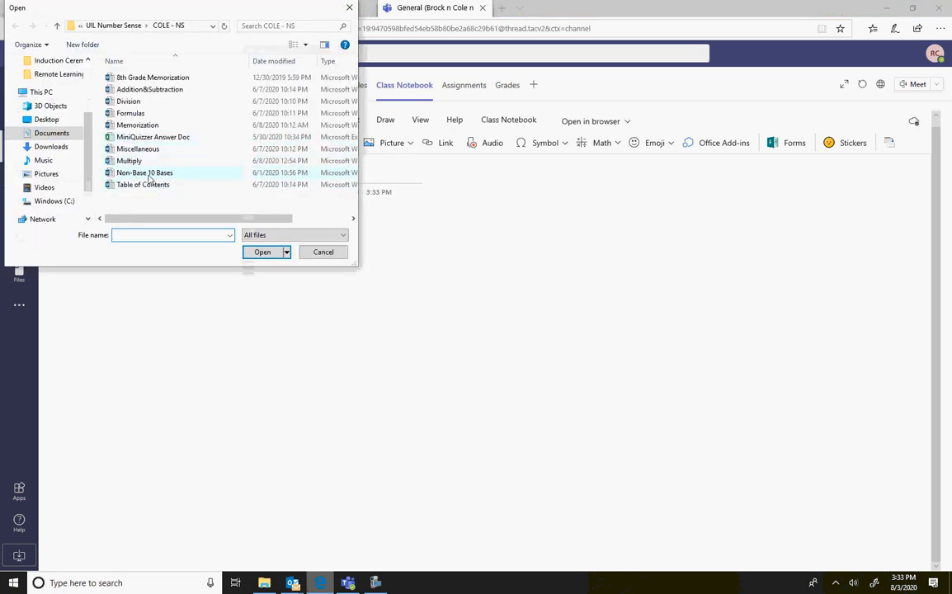
{"action": "left_click", "coordinate": [128, 135]}
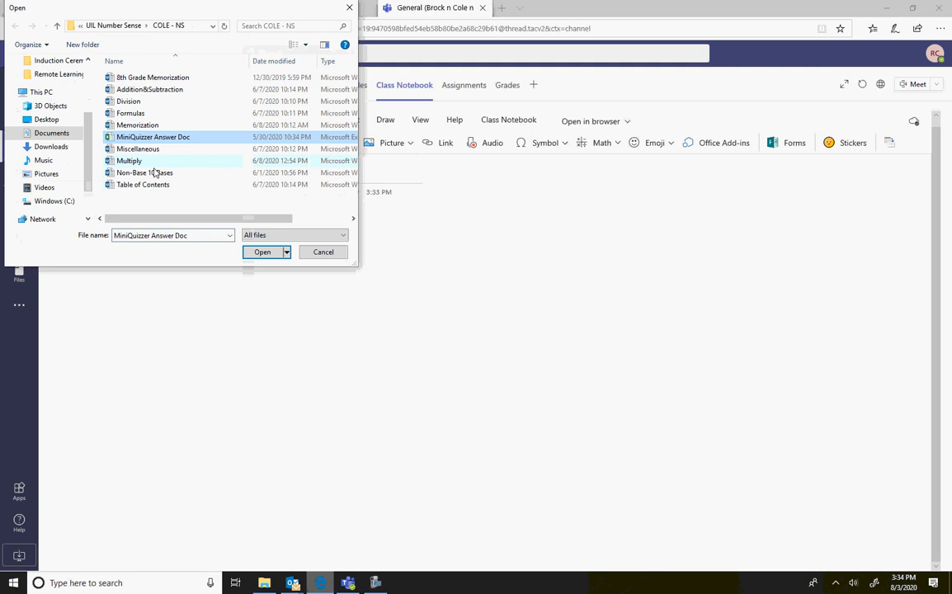
{"action": "left_click", "coordinate": [268, 253]}
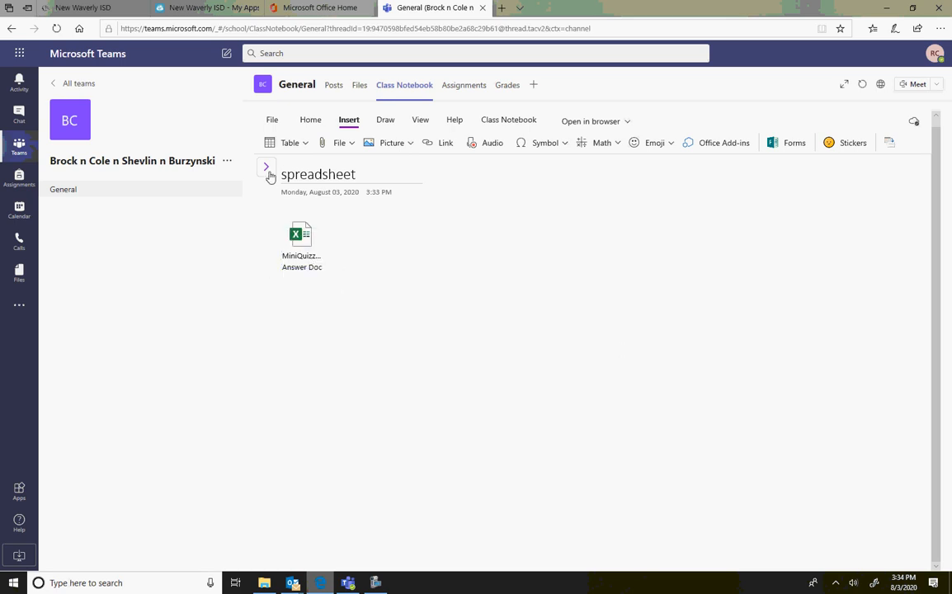
- View the getting-started page in the Collaboration Space, and return to the expanded list of Content Library sections
{"action": "left_click", "coordinate": [268, 169]}
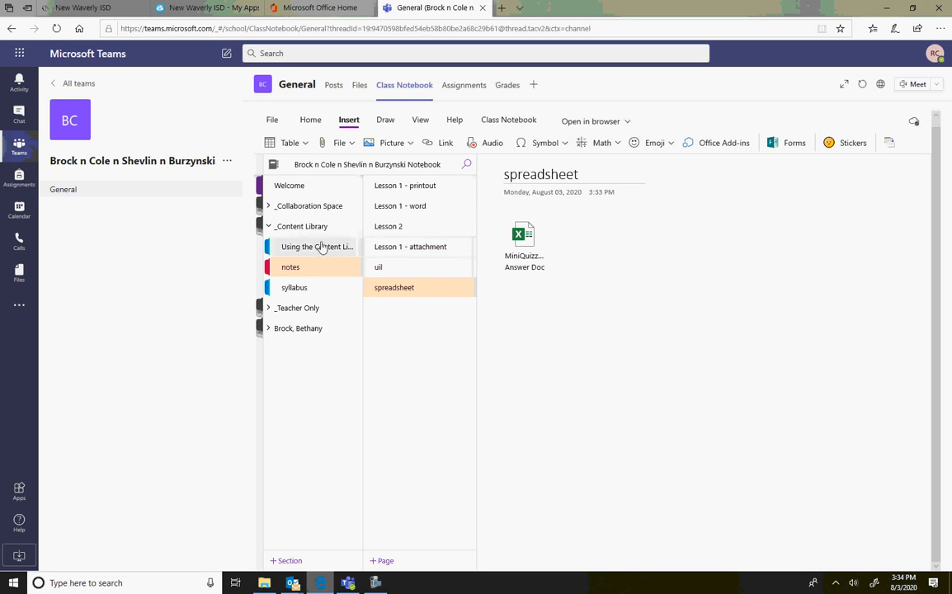
{"action": "left_click", "coordinate": [269, 229]}
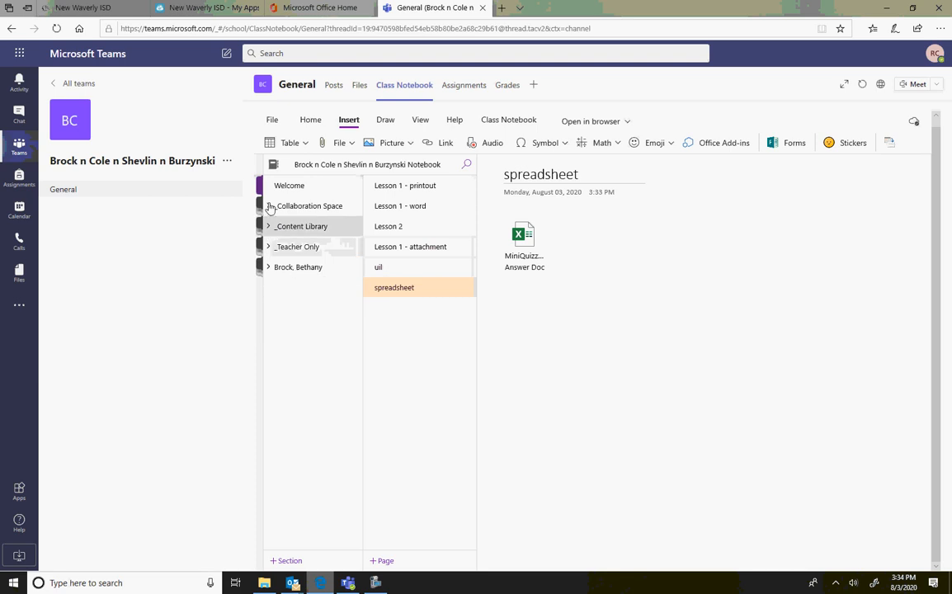
{"action": "left_click", "coordinate": [269, 206]}
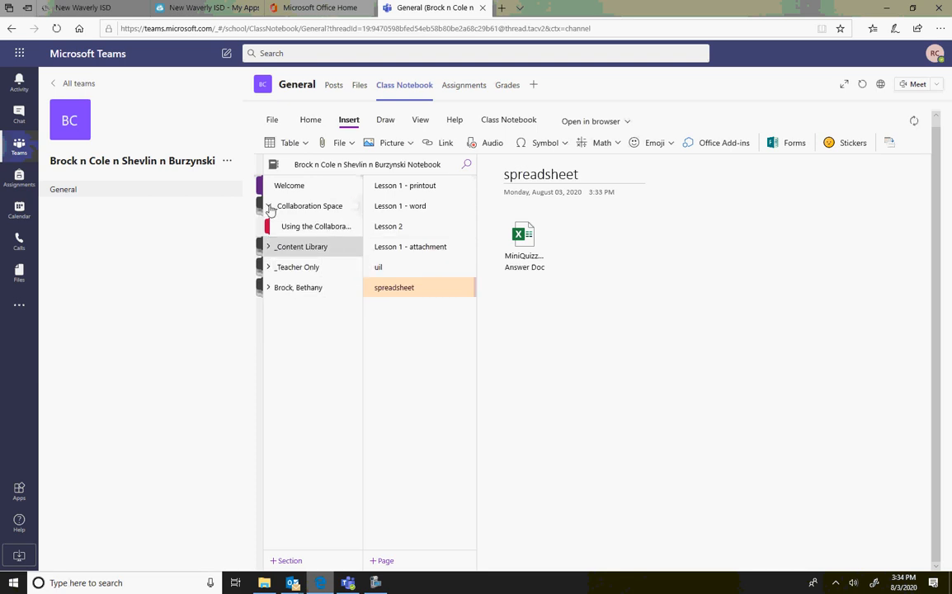
{"action": "left_click", "coordinate": [297, 228]}
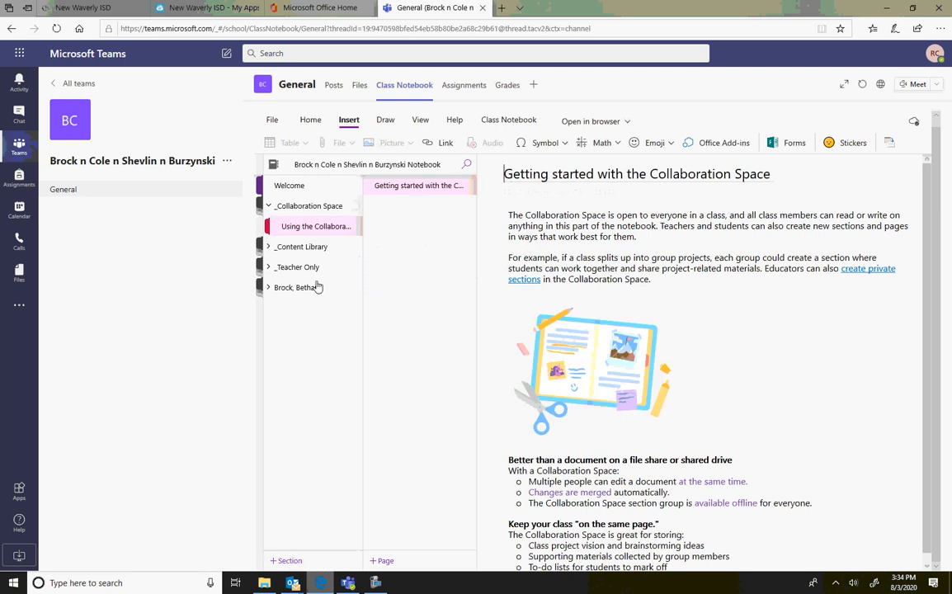
{"action": "left_click", "coordinate": [269, 207]}
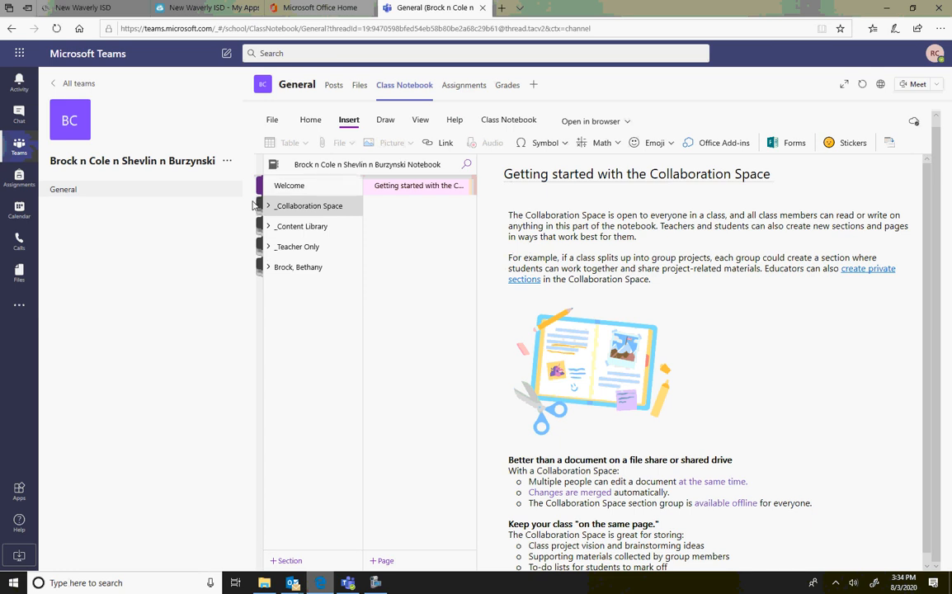
{"action": "left_click", "coordinate": [269, 227]}
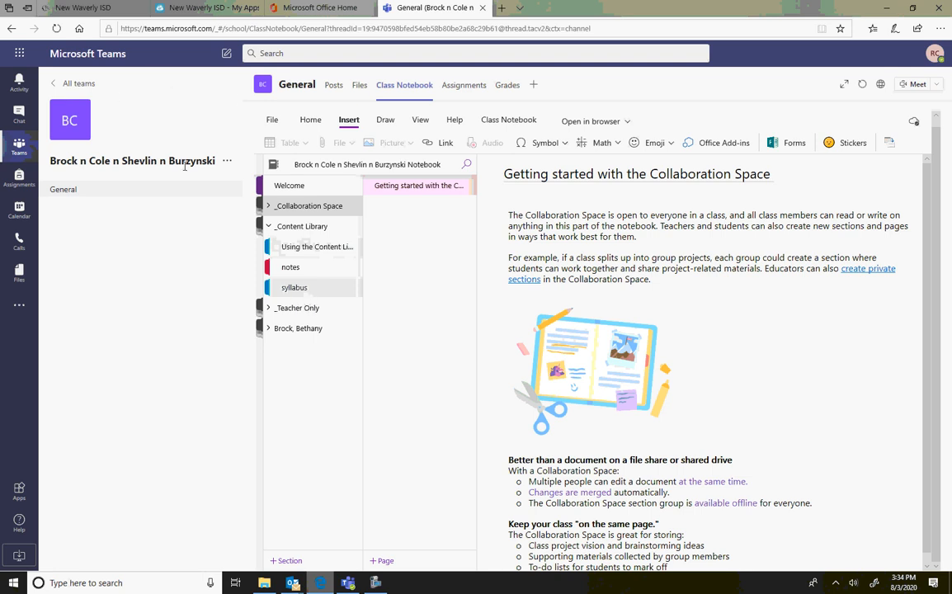
{"action": "left_click", "coordinate": [375, 583]}
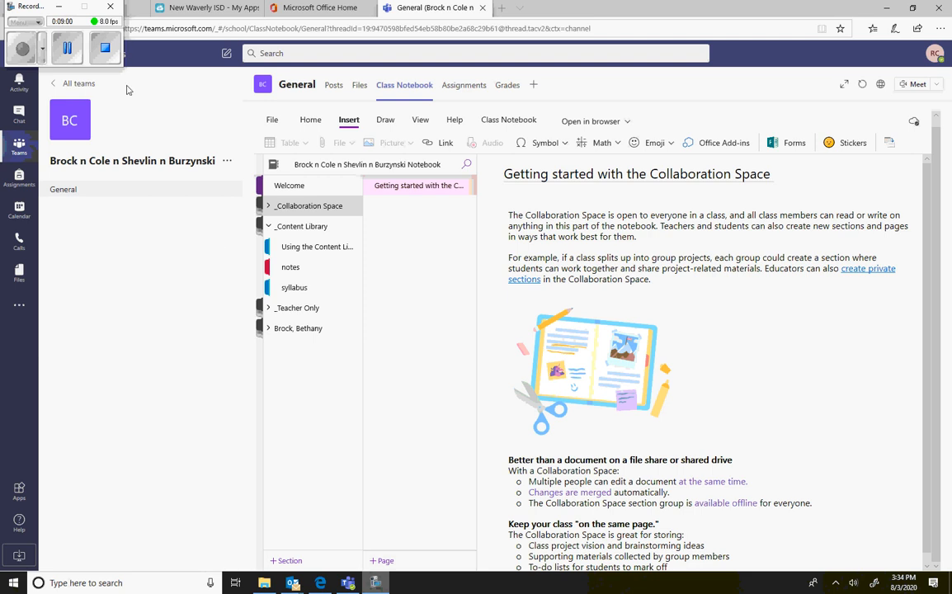